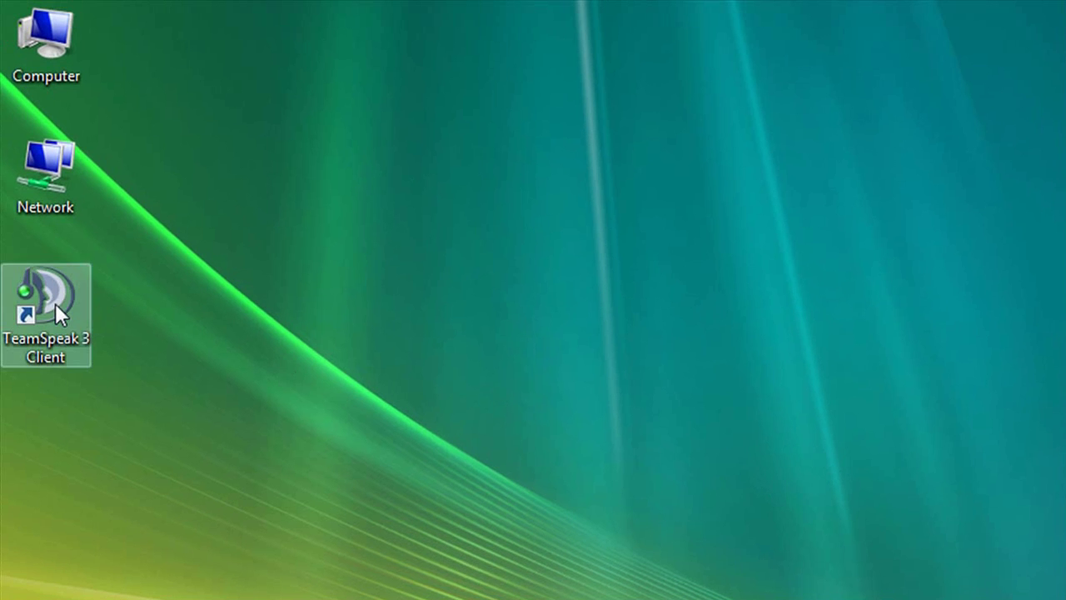
Launch TeamSpeak 3 and connect to the server 174.133.157.181 on port 9987 with the nickname Alpha
double_click(55, 303)
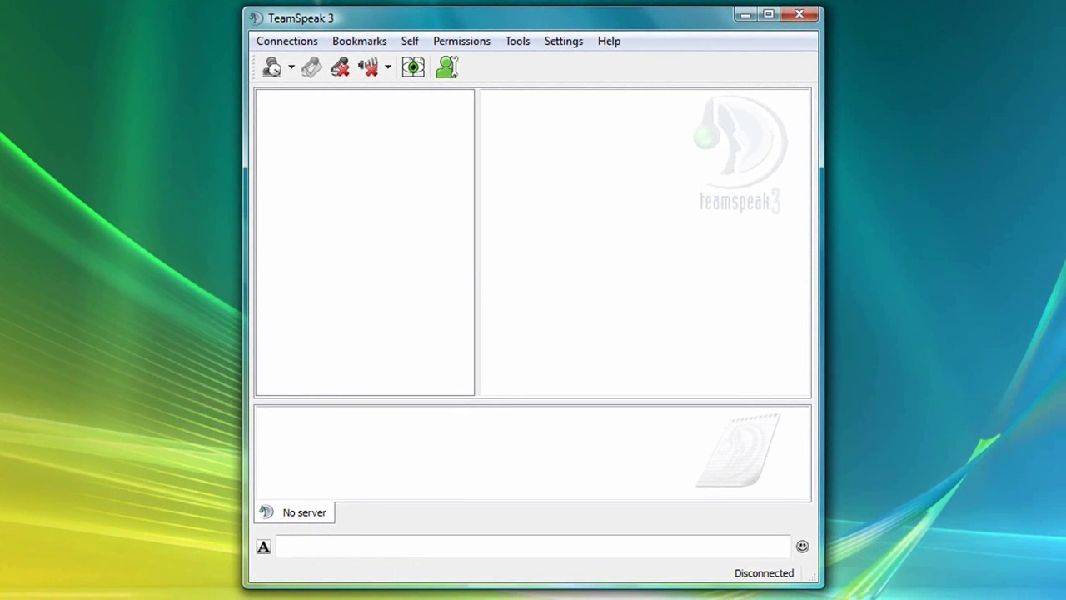
click(299, 44)
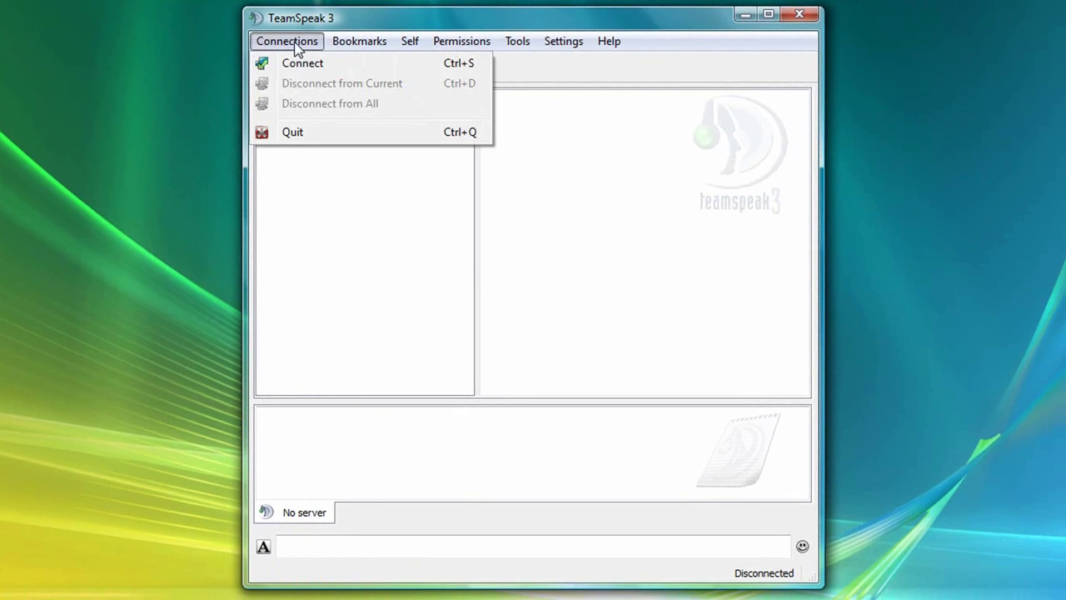
click(340, 65)
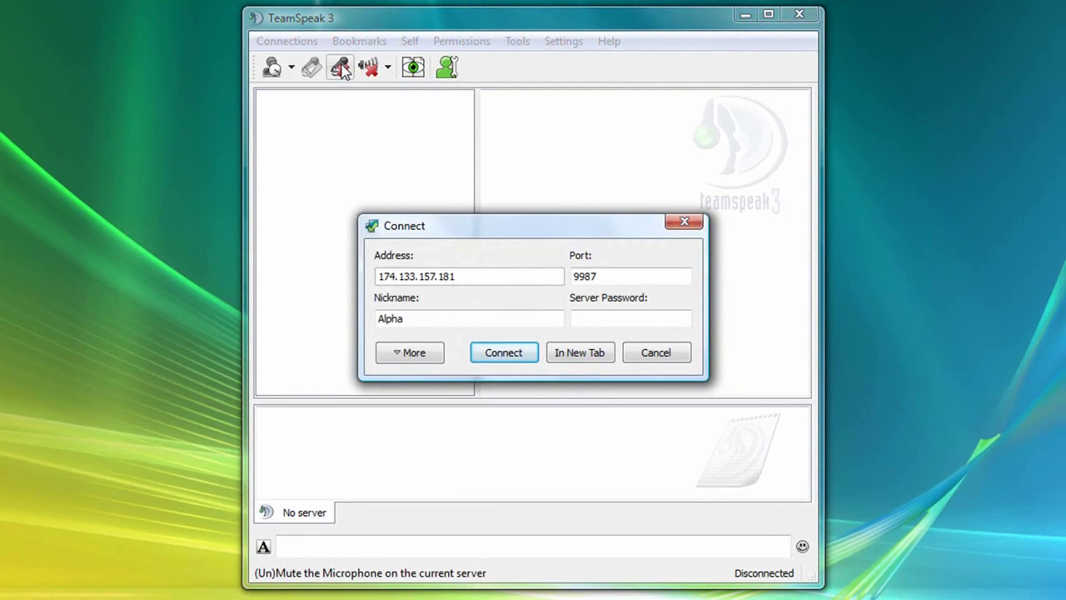
click(505, 357)
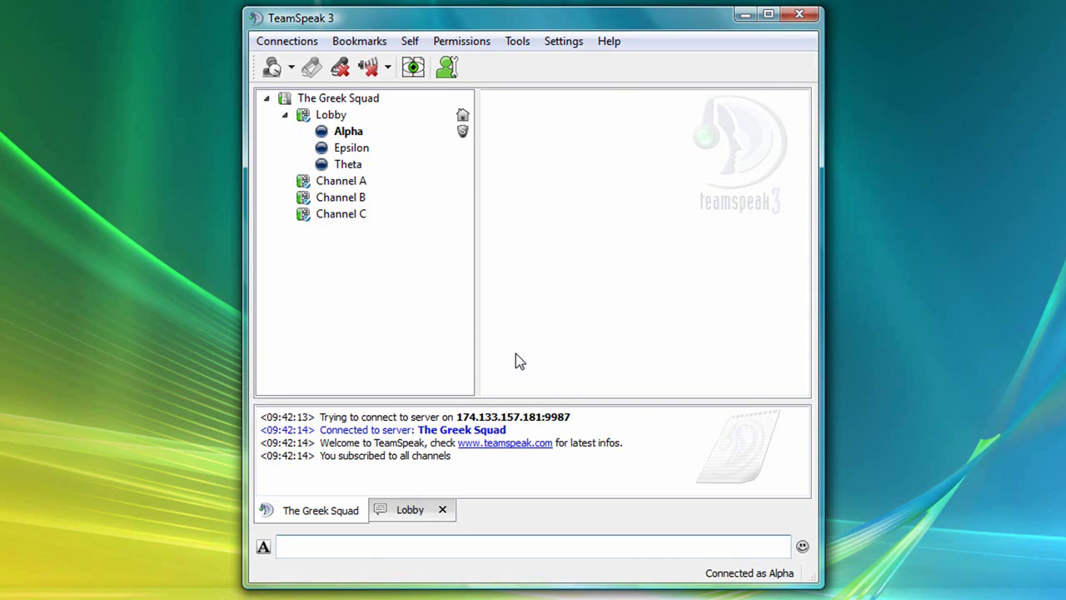
Inspect the client details of Alpha, Epsilon and Theta in the Lobby, including their channel and server groups
click(388, 133)
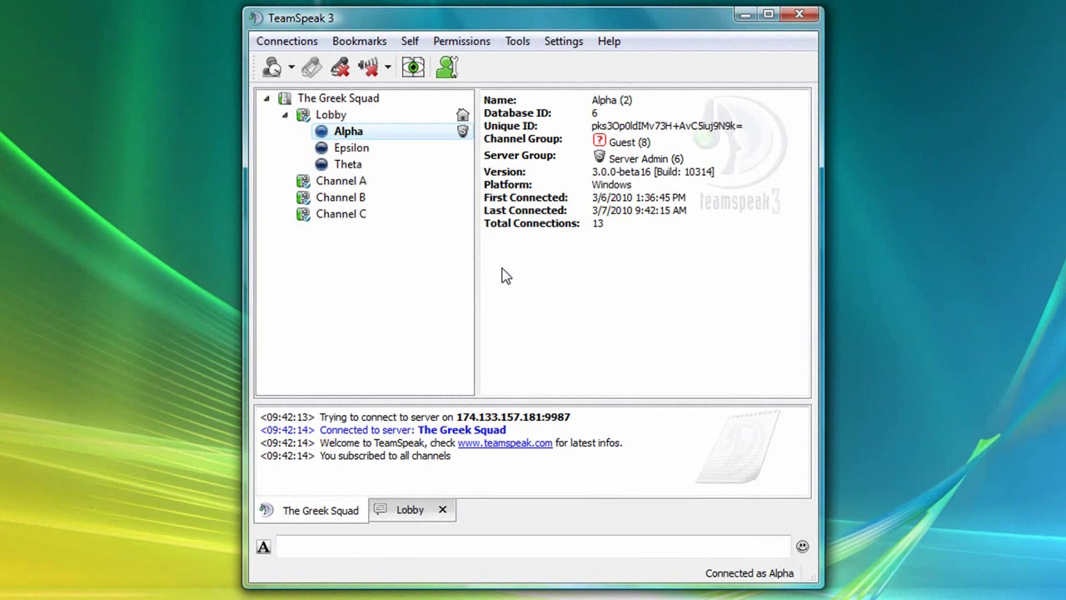
click(386, 155)
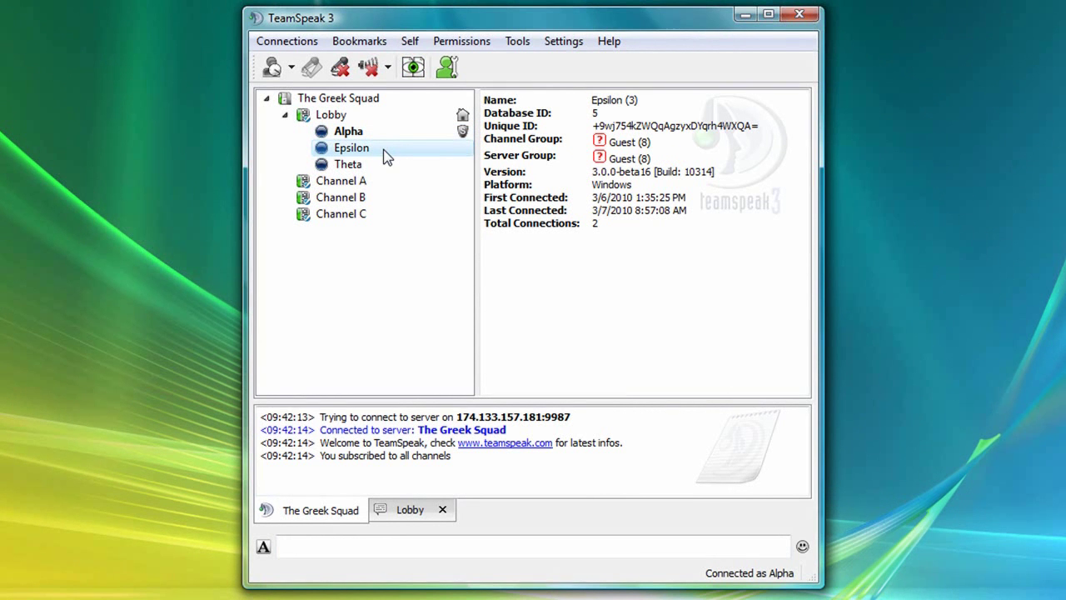
click(398, 167)
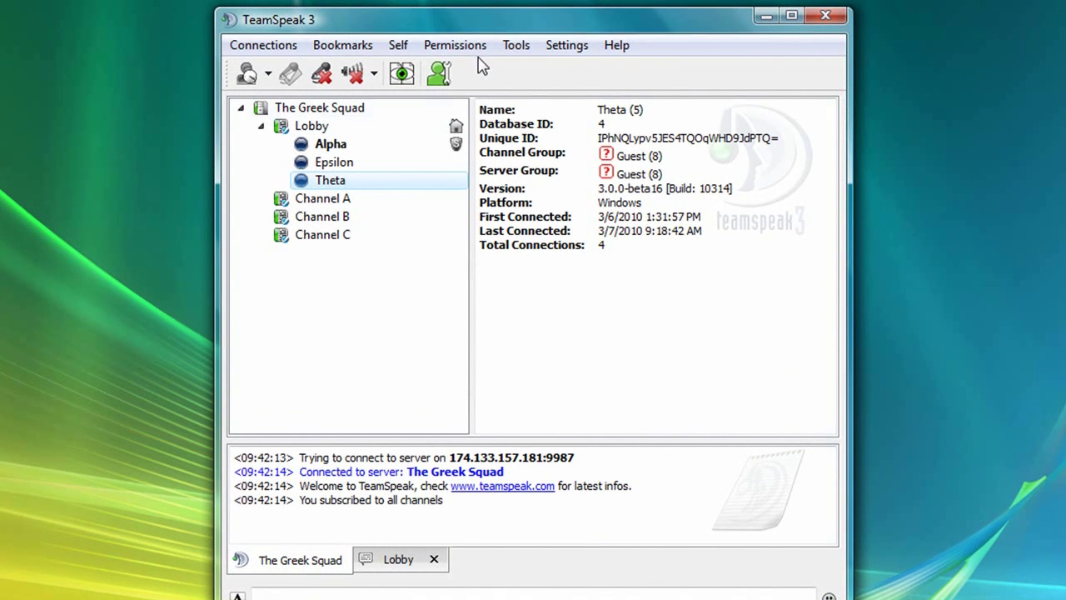
Open the server group permissions of The Greek Squad and select the Guest group
click(480, 47)
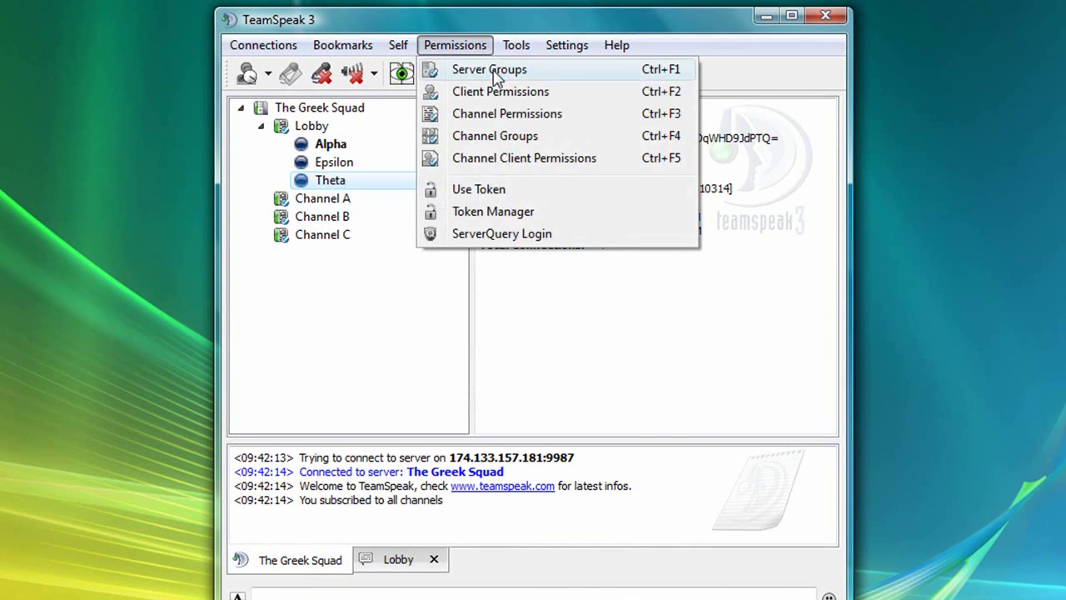
click(559, 75)
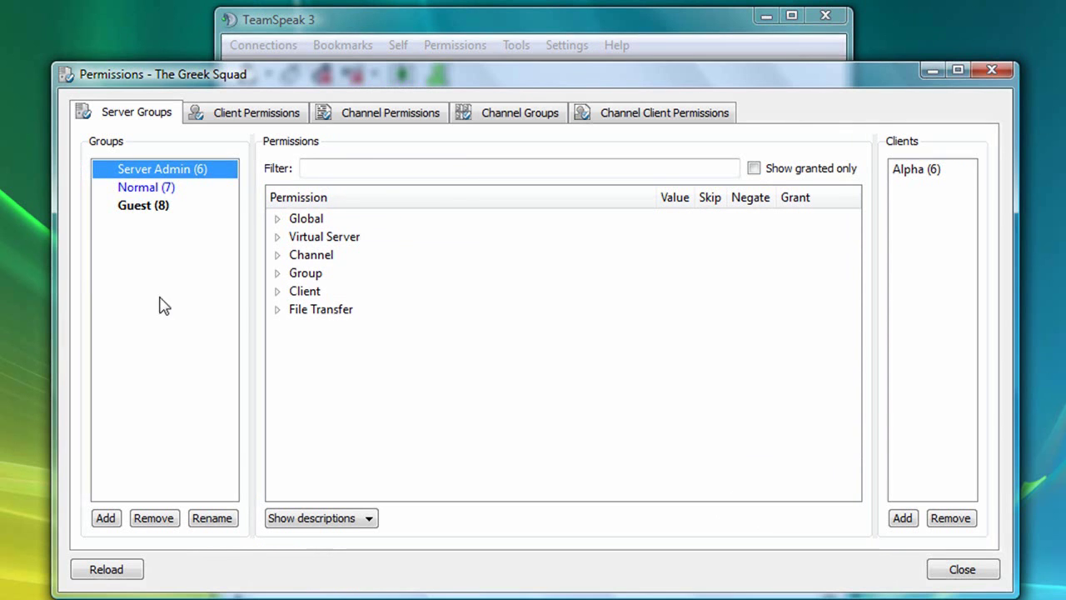
click(163, 208)
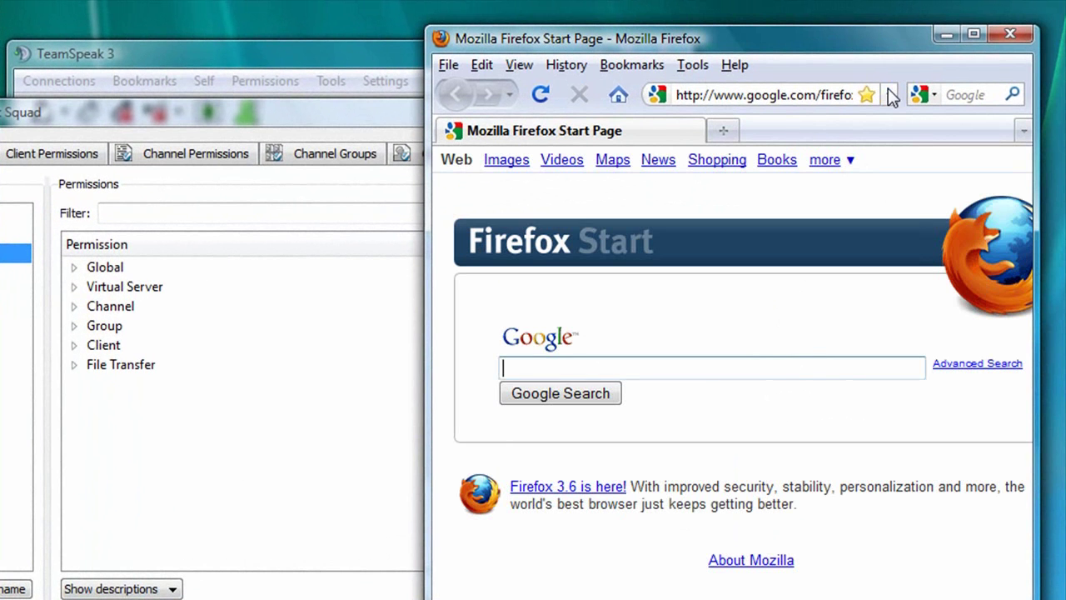
In Firefox, log in to the TeamSpeak Server-Administration page on server port 8767 and show the Anonymous server permissions
click(888, 95)
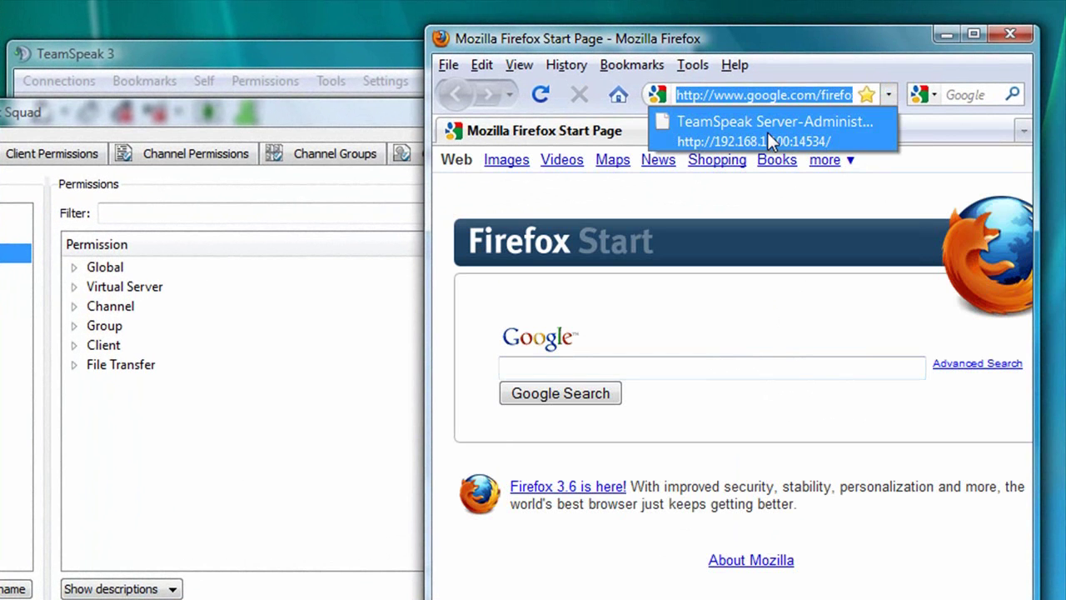
click(768, 132)
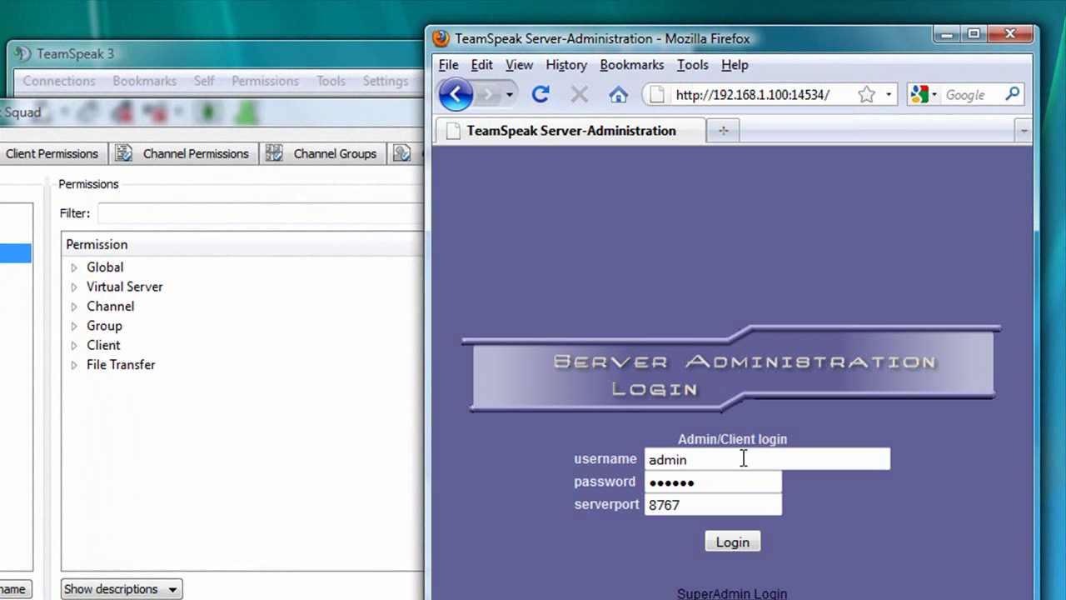
click(732, 543)
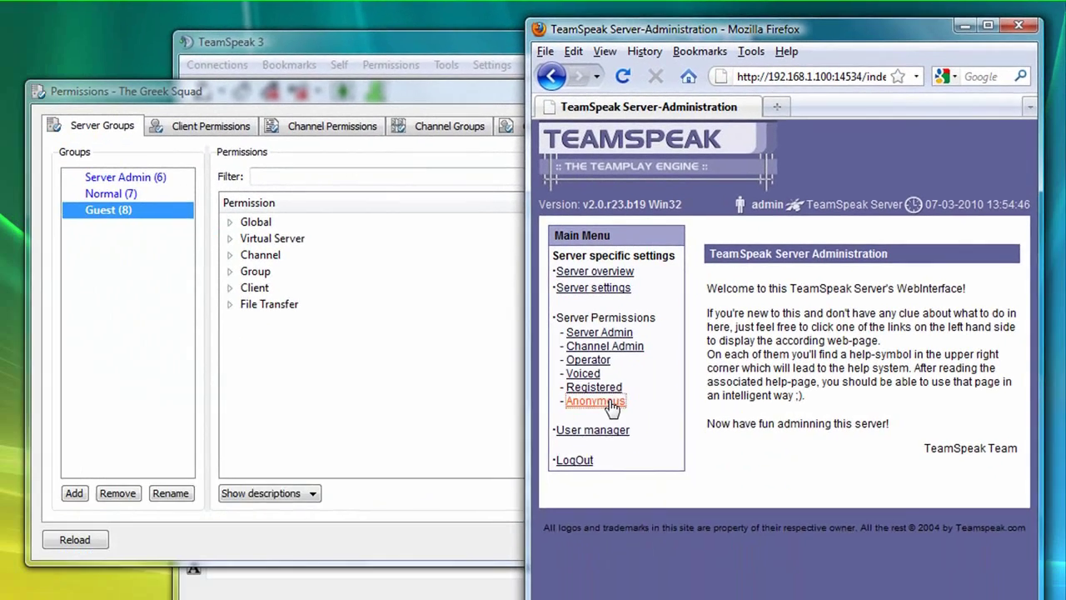
click(610, 403)
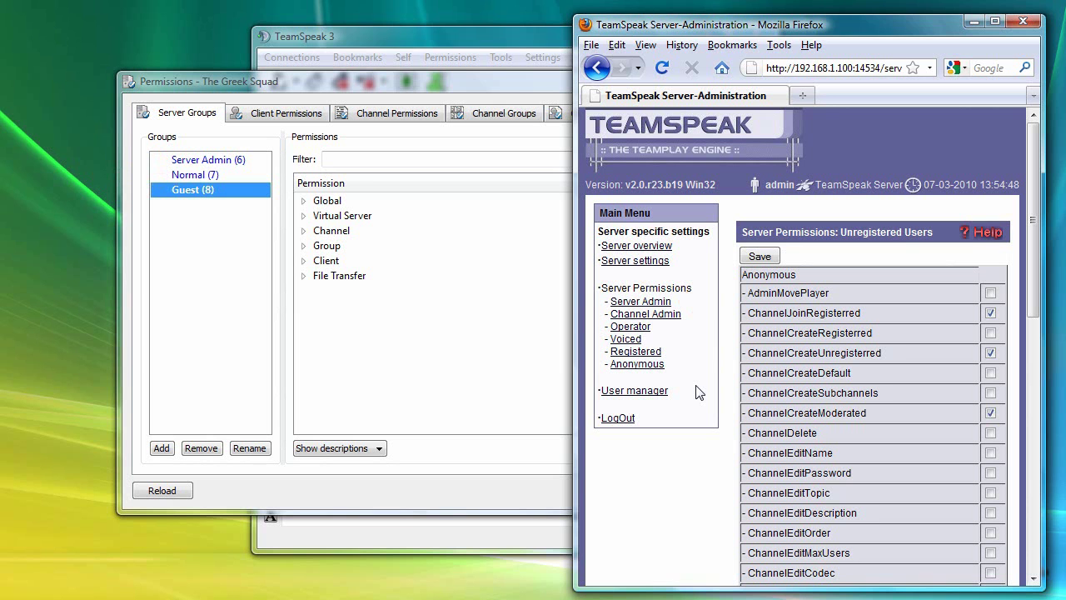
Look through the TeamSpeak 3 channel group, client, channel and channel client permissions, comparing them with the old web interface in Firefox
click(498, 119)
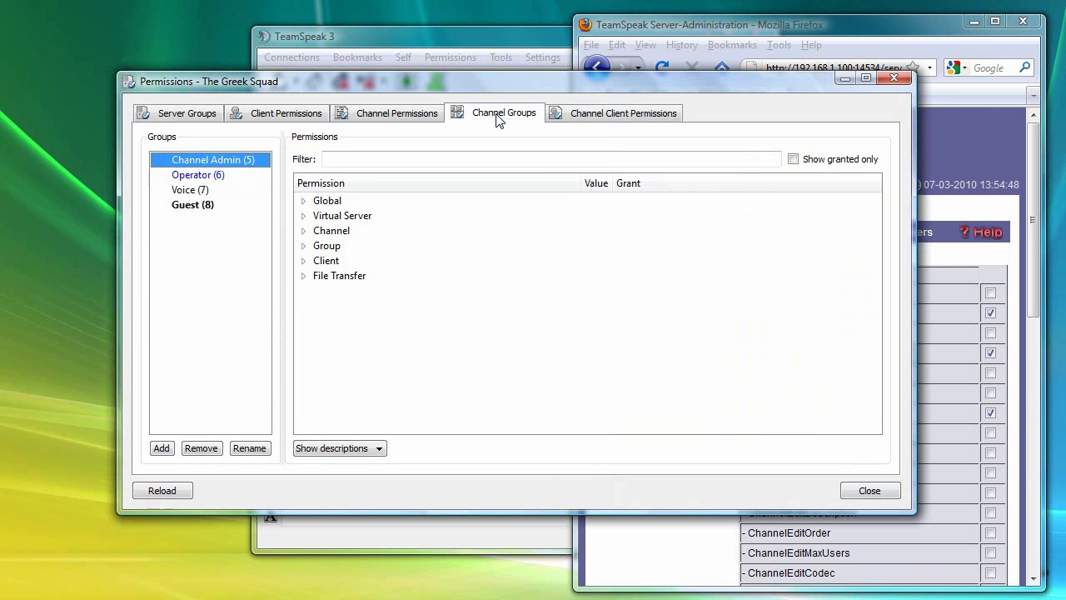
click(871, 32)
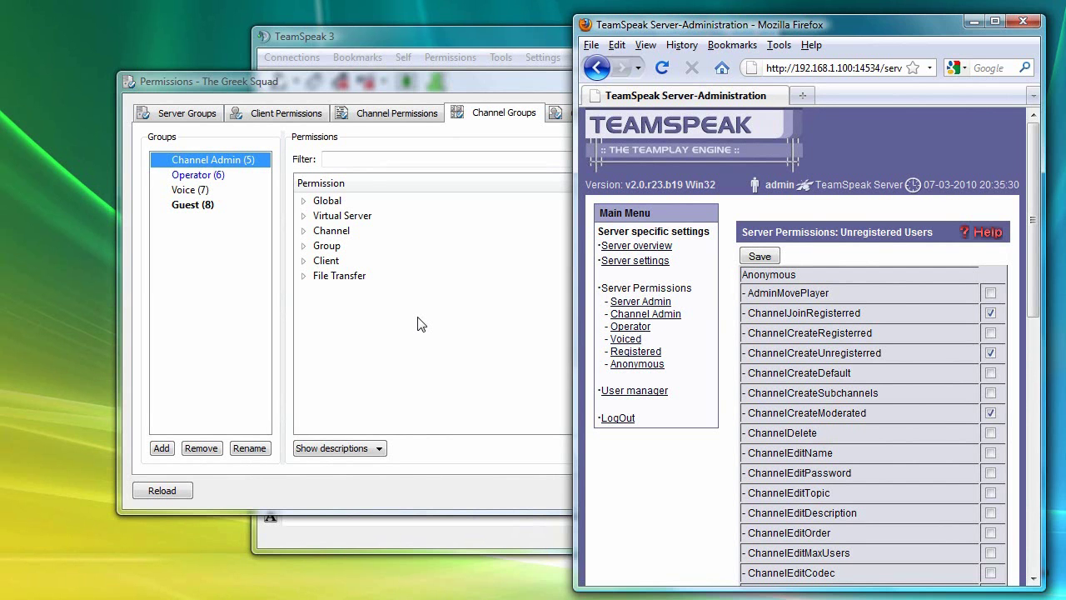
click(282, 117)
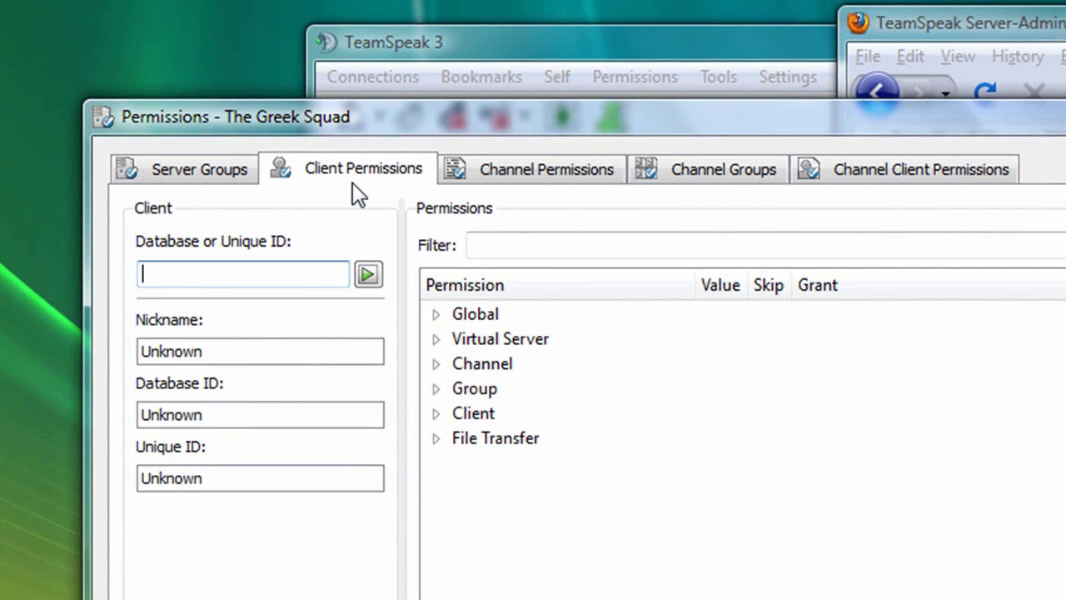
click(552, 178)
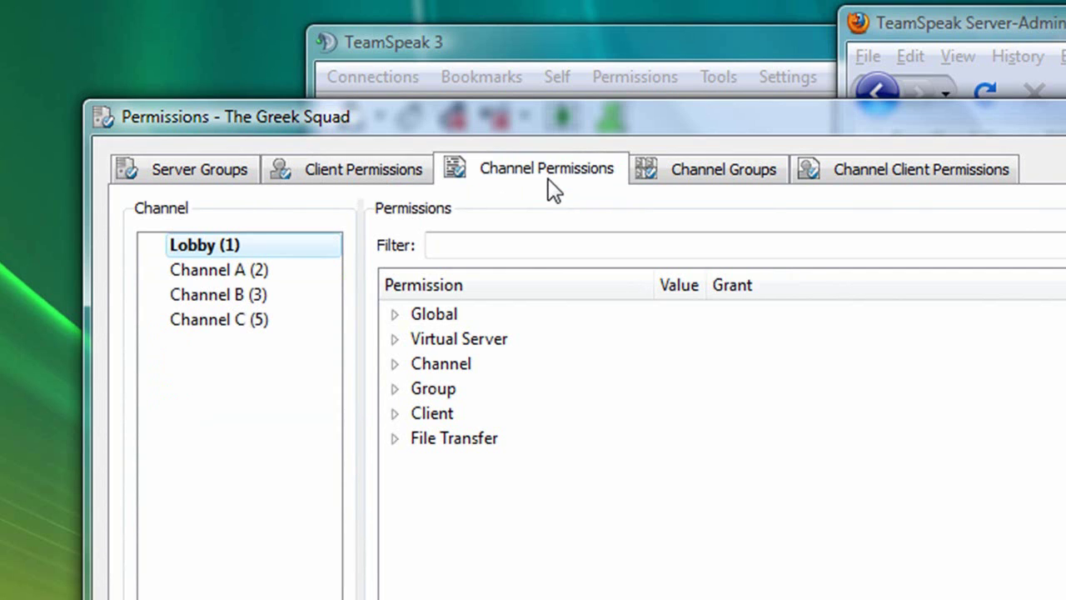
click(885, 181)
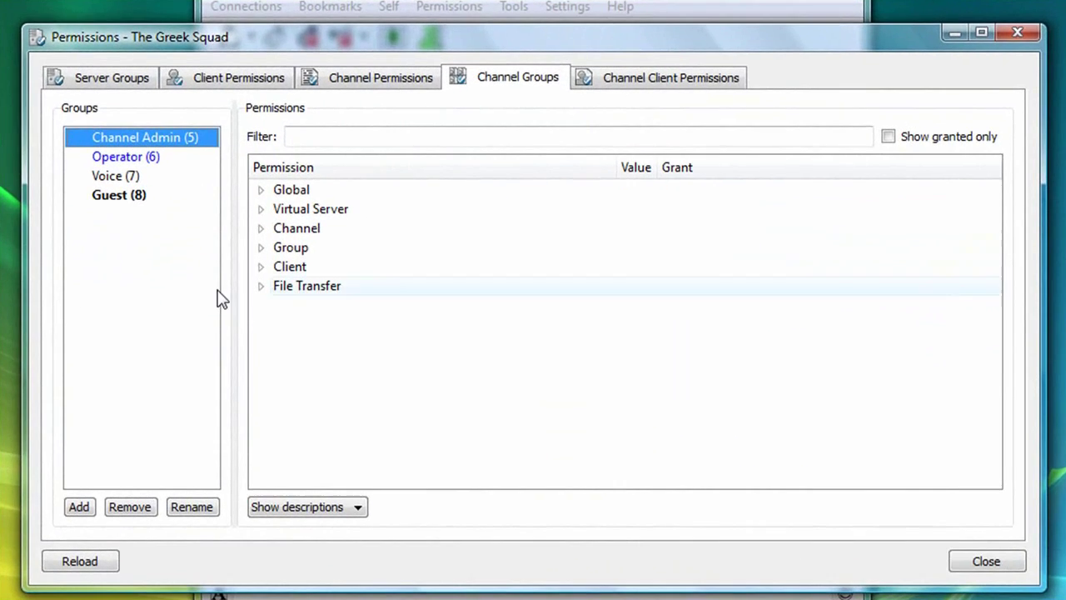
Return to the server groups and expand the Channel Create permissions of the Guest group
click(113, 79)
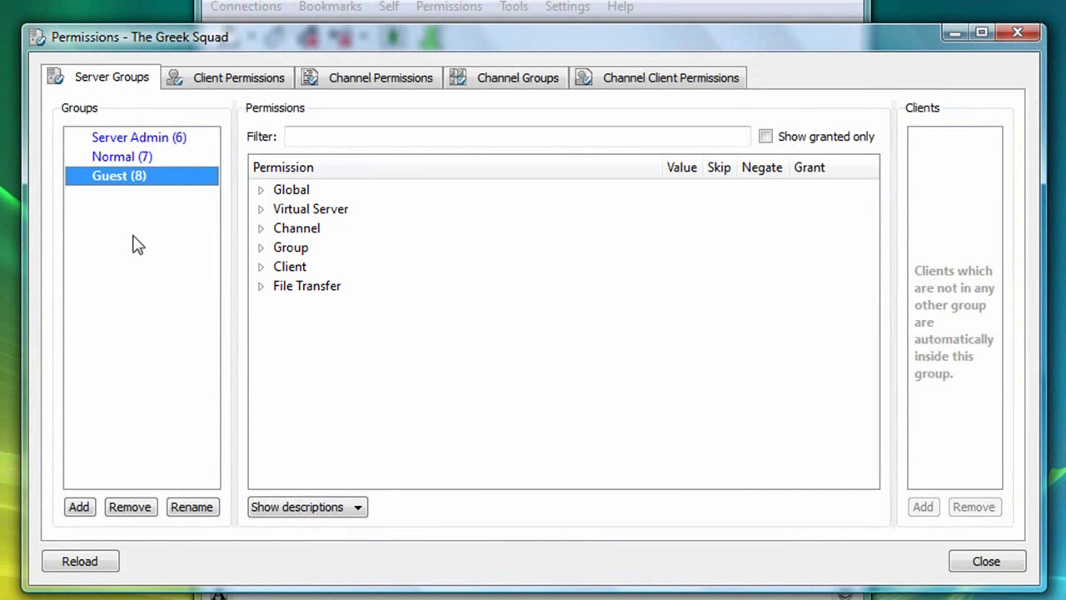
click(261, 229)
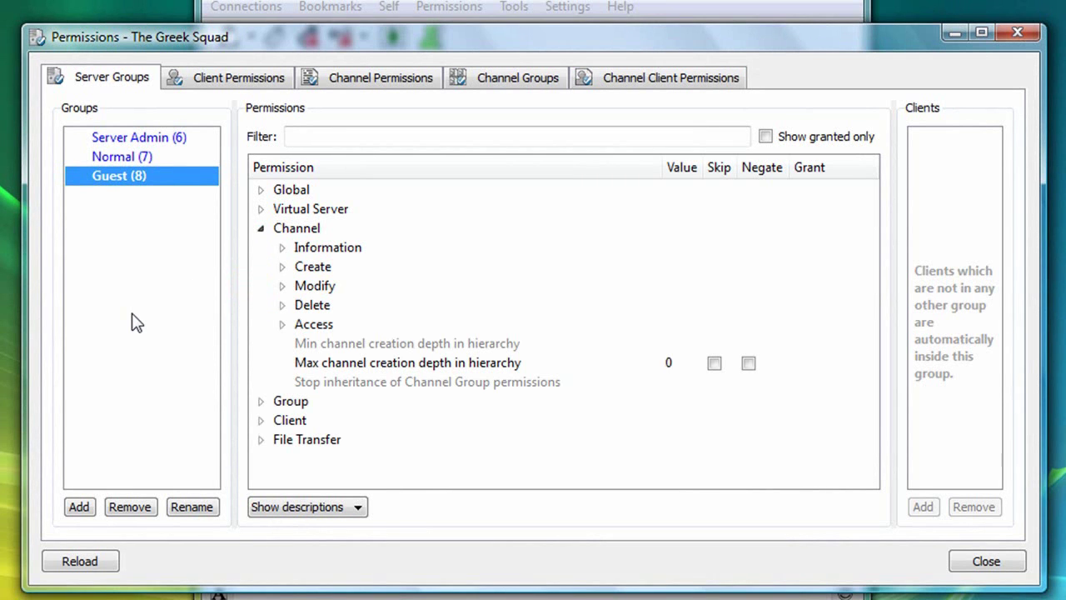
click(282, 269)
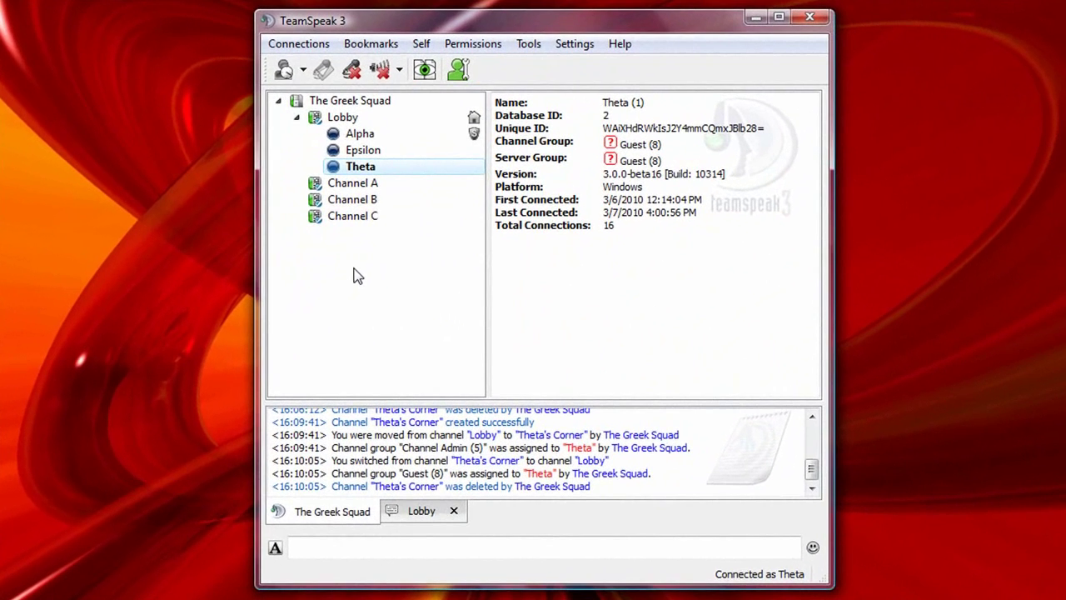
As client Theta, create the temporary channel "Theta's Corner" with a channel password, and move back to the Lobby
right_click(389, 254)
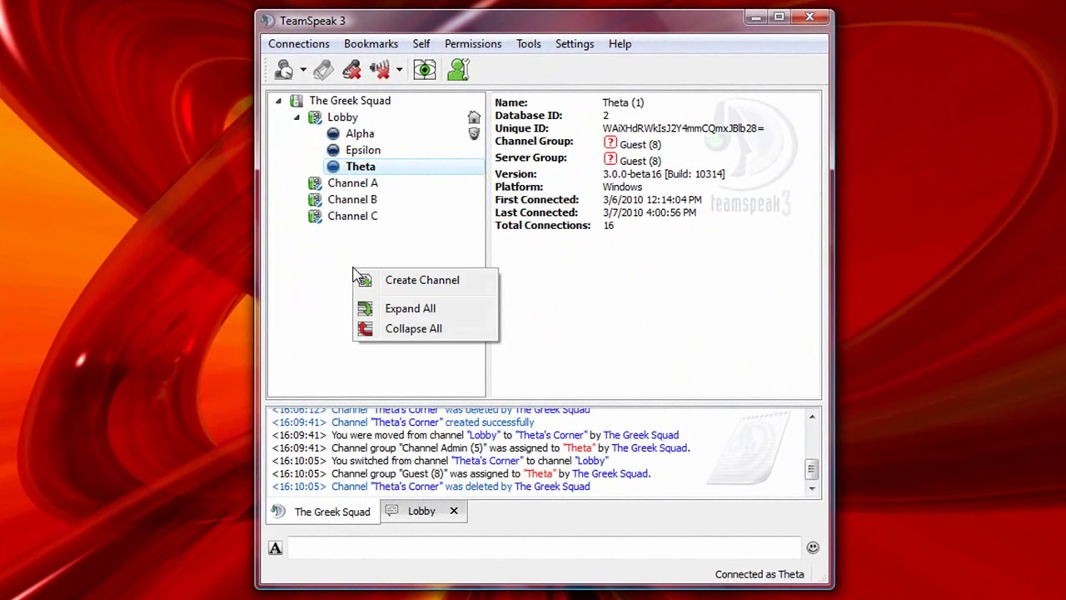
click(479, 283)
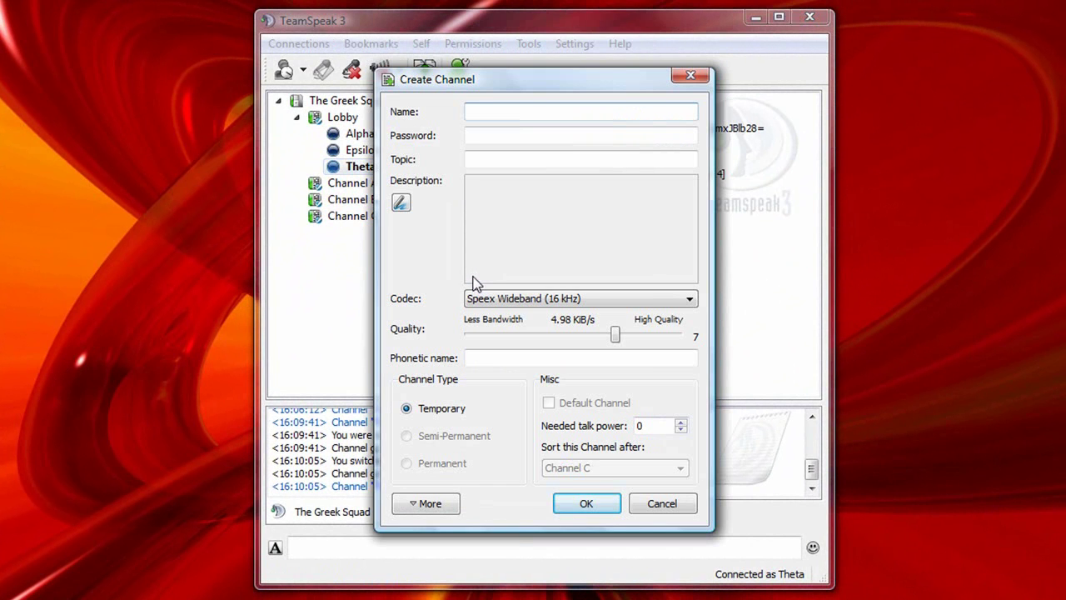
text(Theta's Corner)
key(Tab)
text(••••)
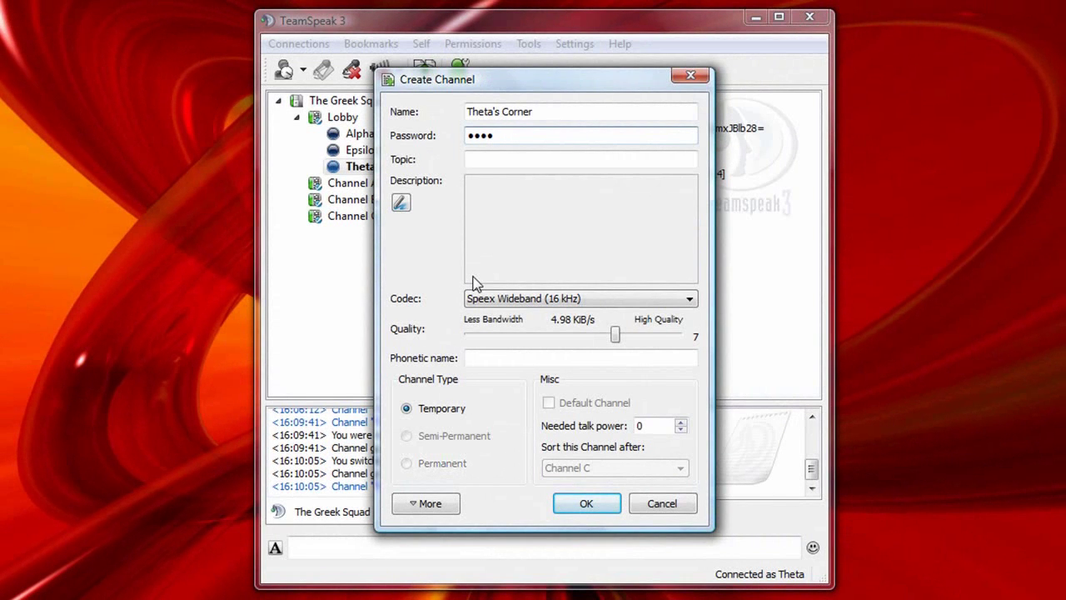
click(586, 503)
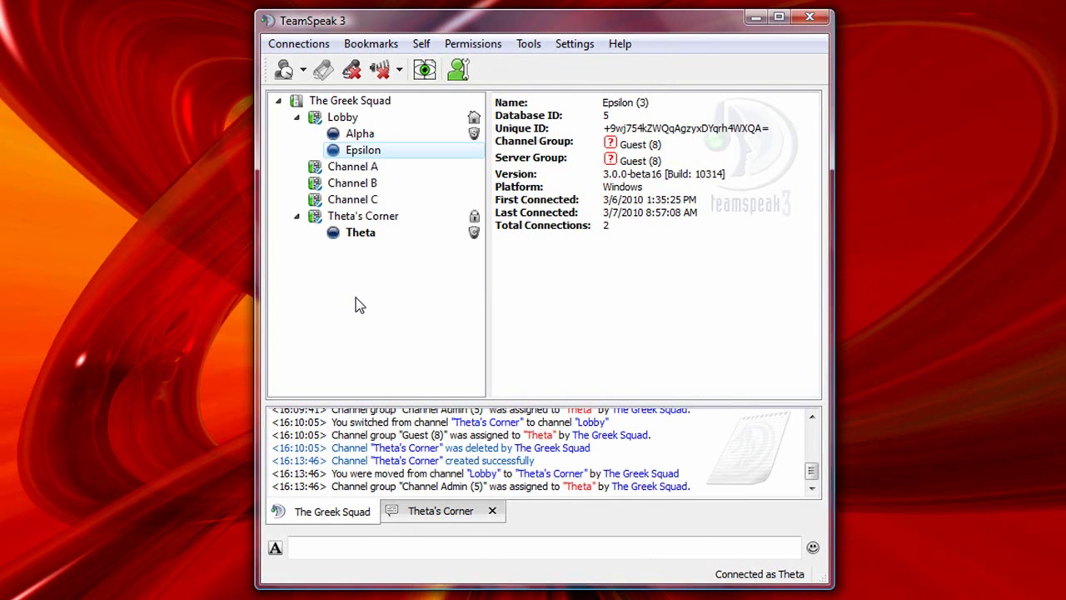
double_click(344, 118)
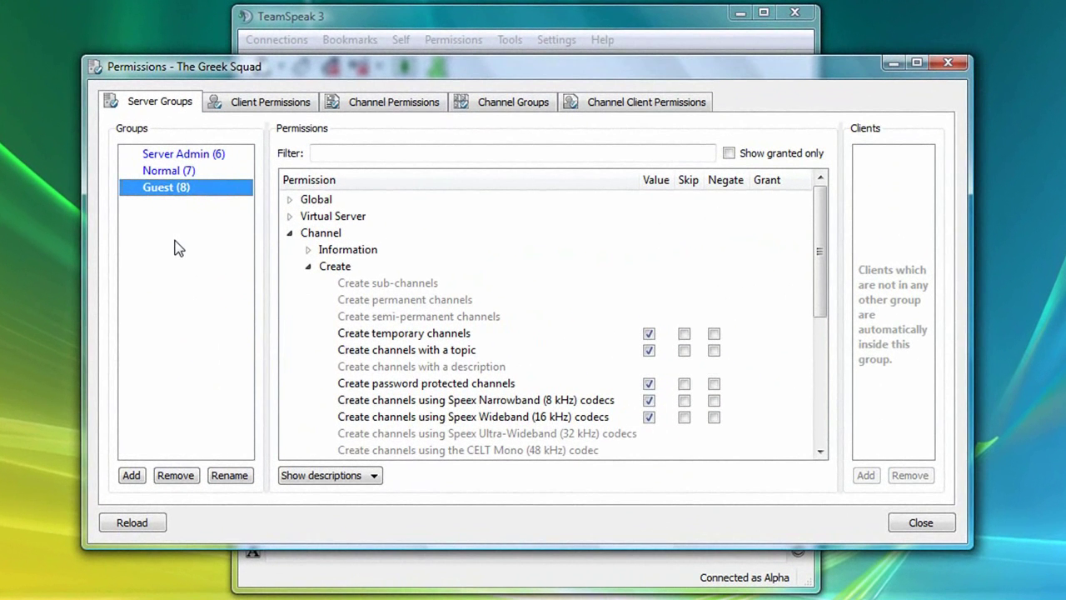
In Alpha's permissions window, add "Create permanent channels" to the Guest server group and remove that permission again
right_click(518, 304)
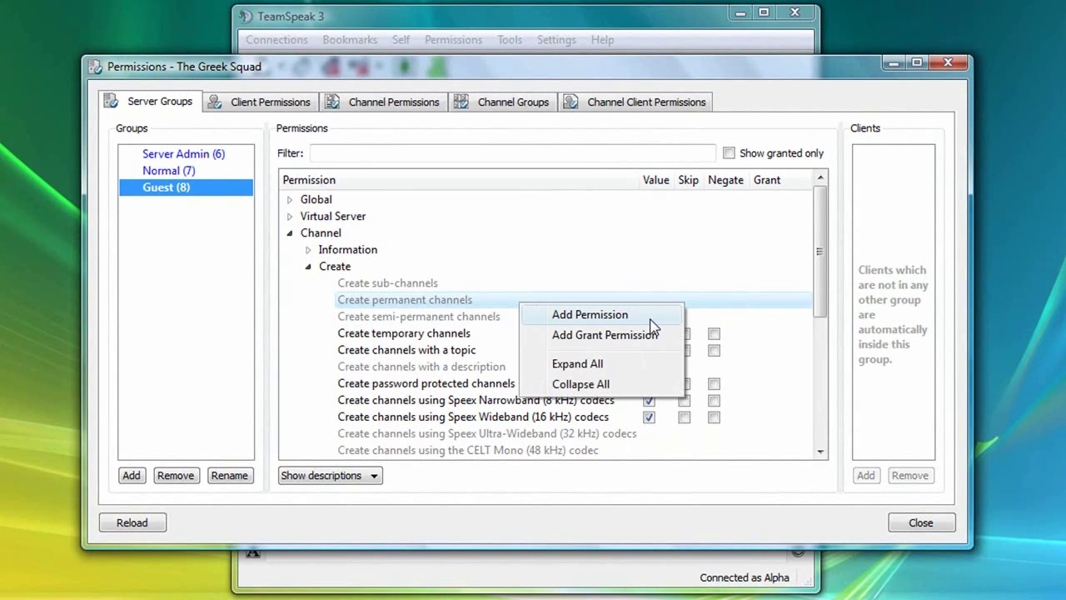
click(650, 317)
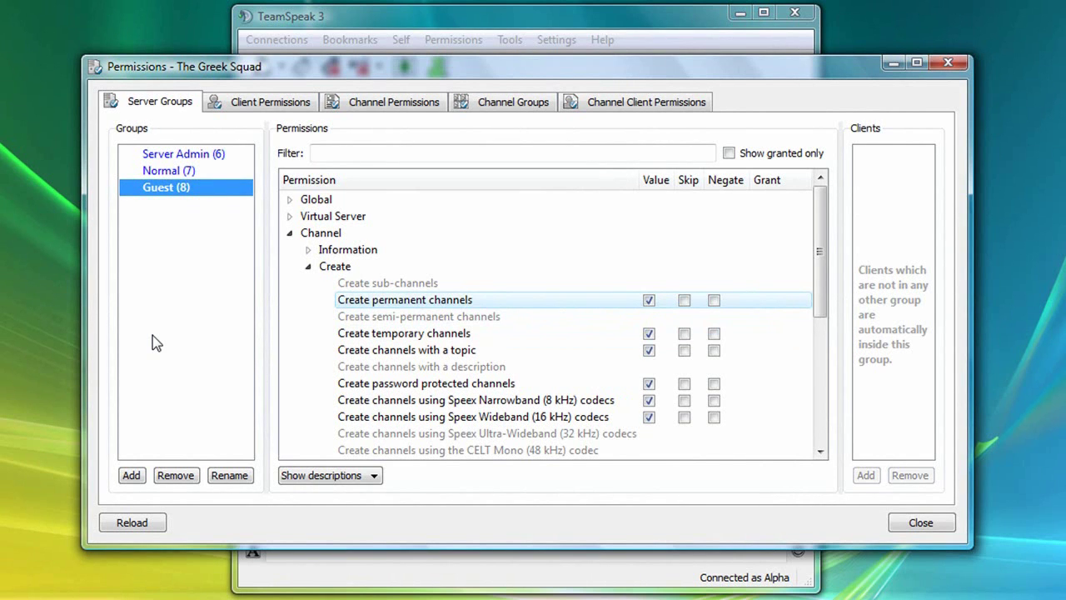
right_click(502, 303)
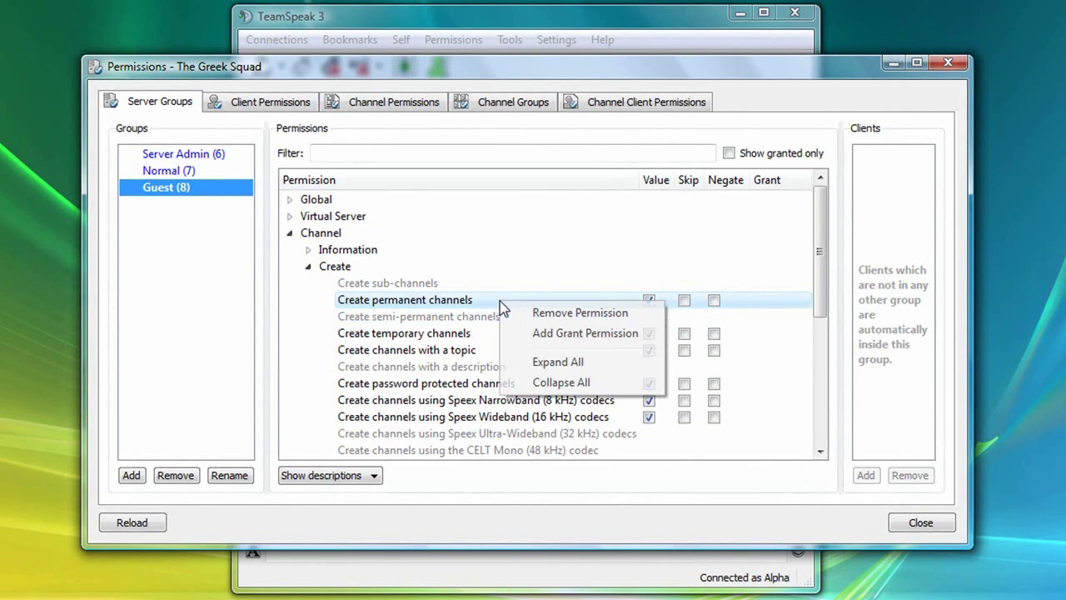
click(631, 314)
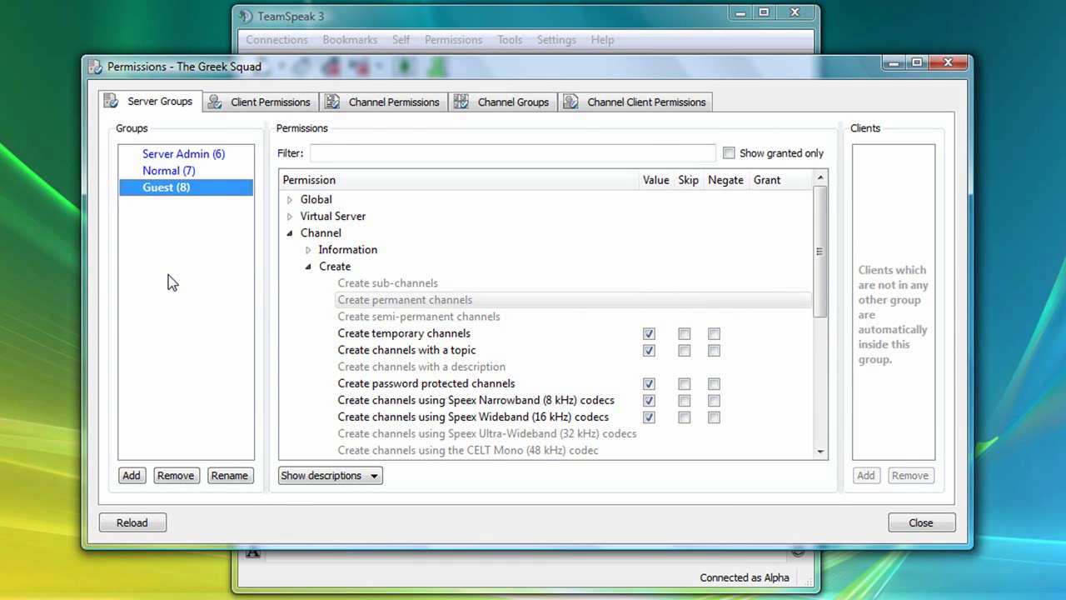
Compare the Channel Create permissions of the Normal and Server Admin server groups, ending on the Normal group
click(208, 172)
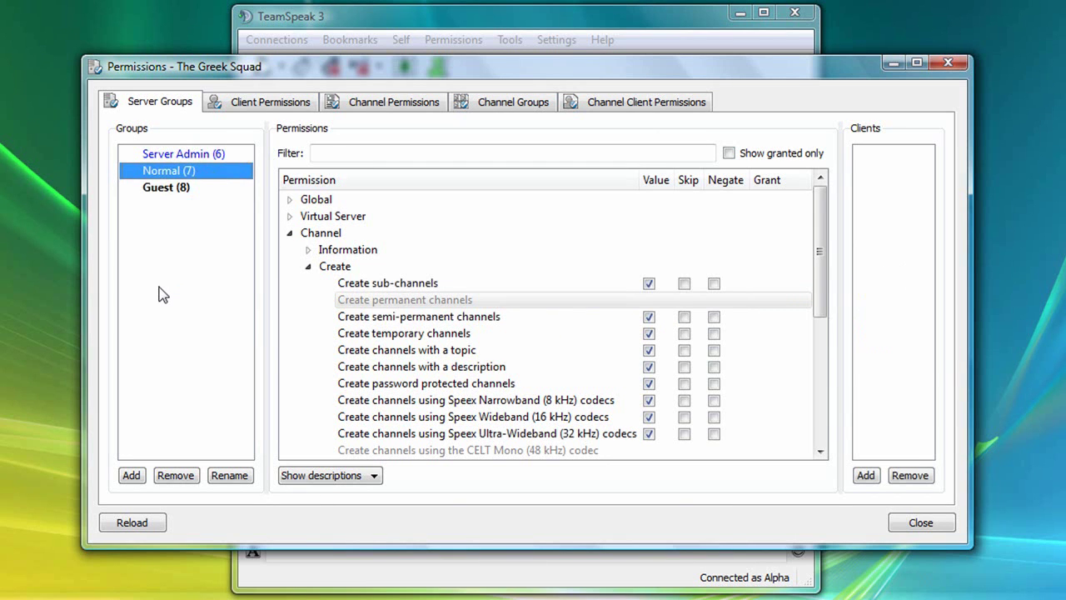
click(334, 267)
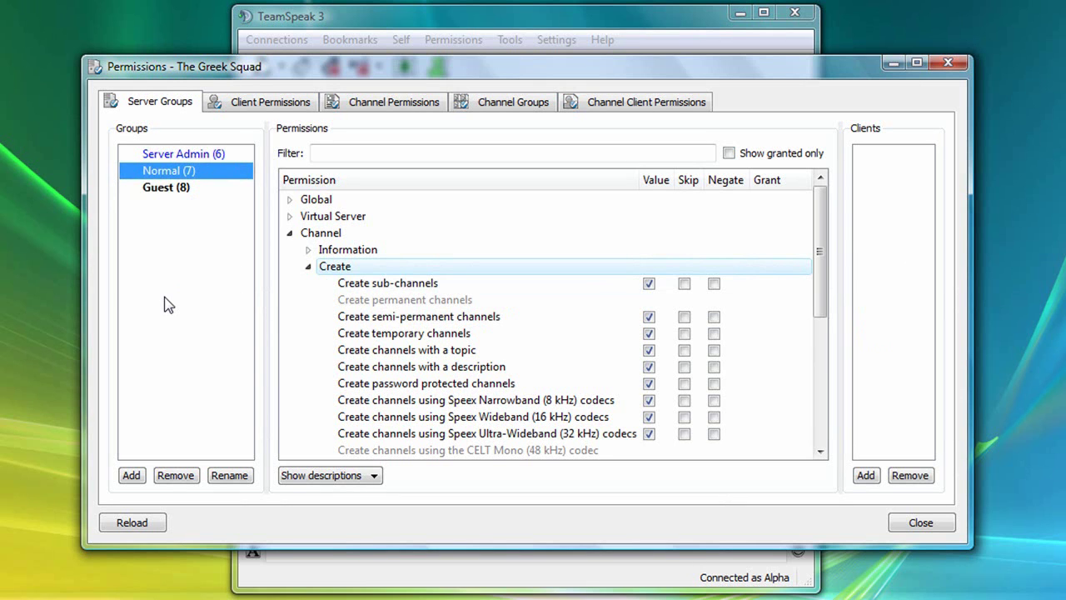
click(232, 155)
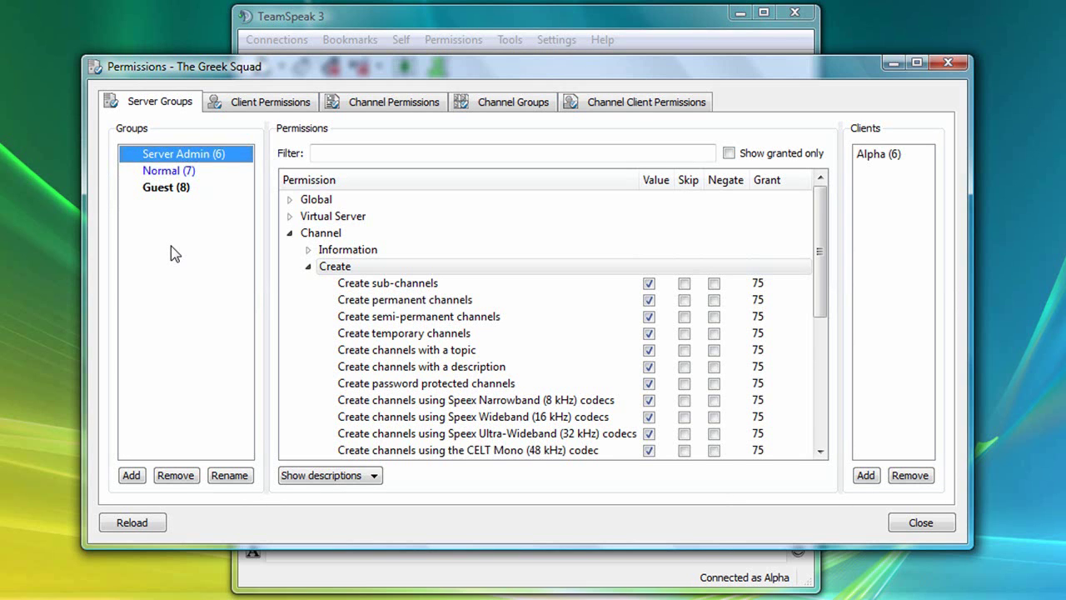
click(181, 172)
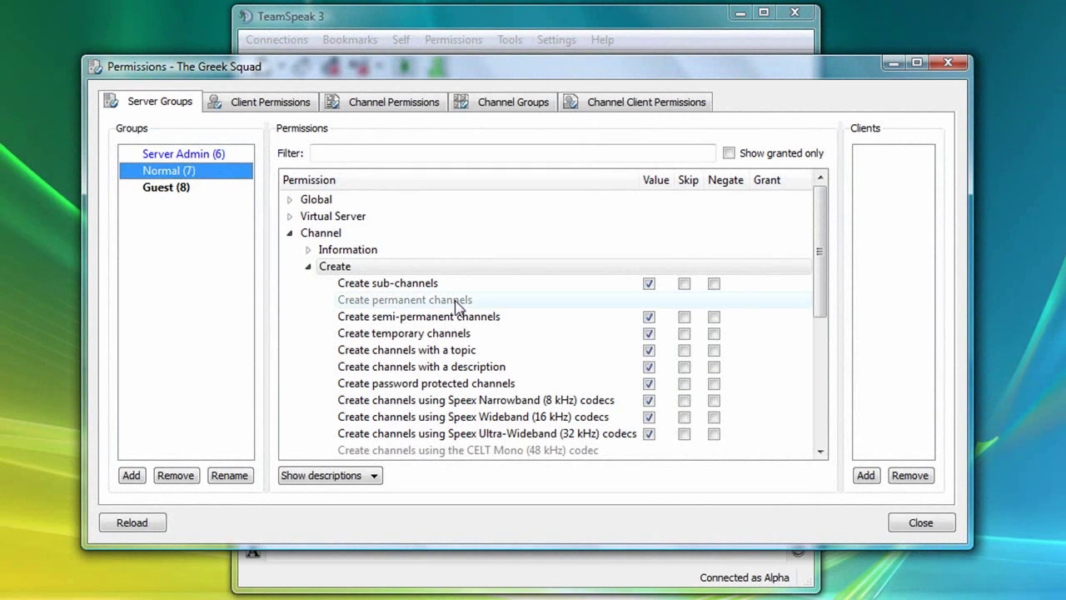
Add the "Create permanent channels" permission to the Normal server group and close the permissions window
right_click(493, 300)
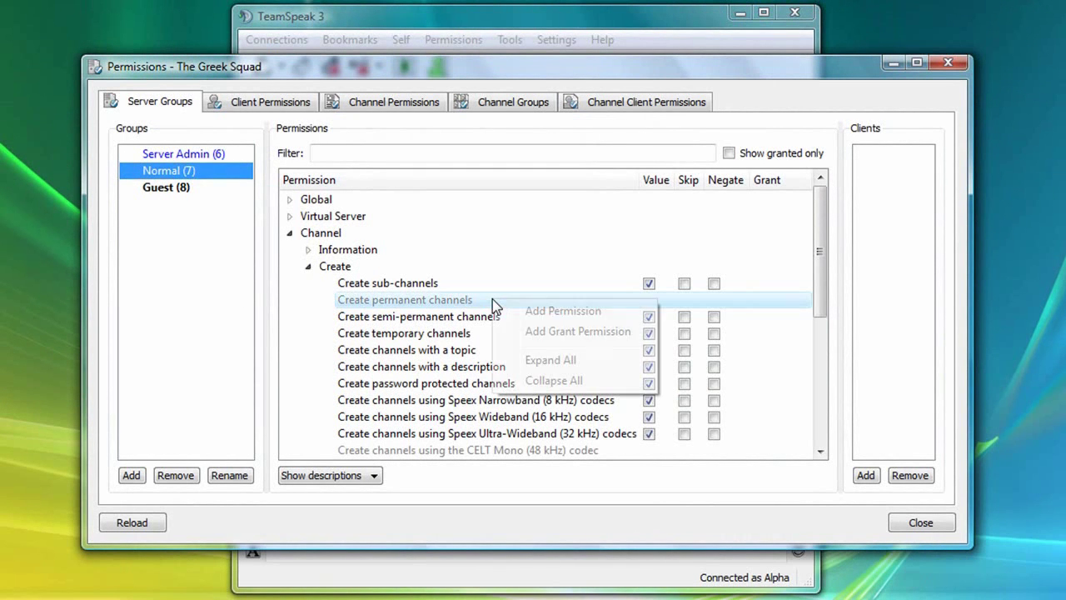
click(621, 318)
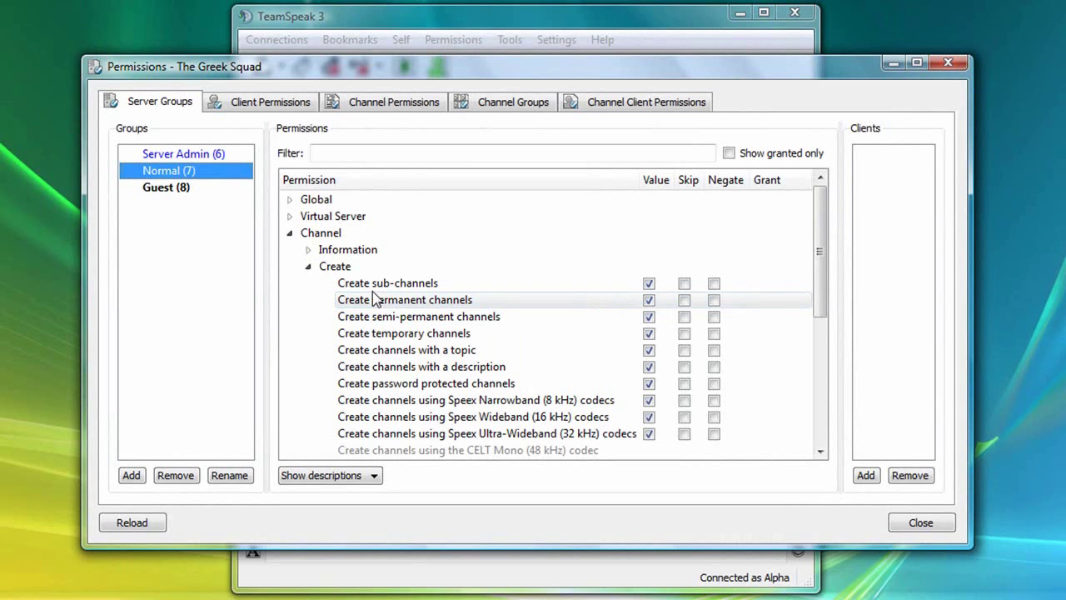
click(933, 525)
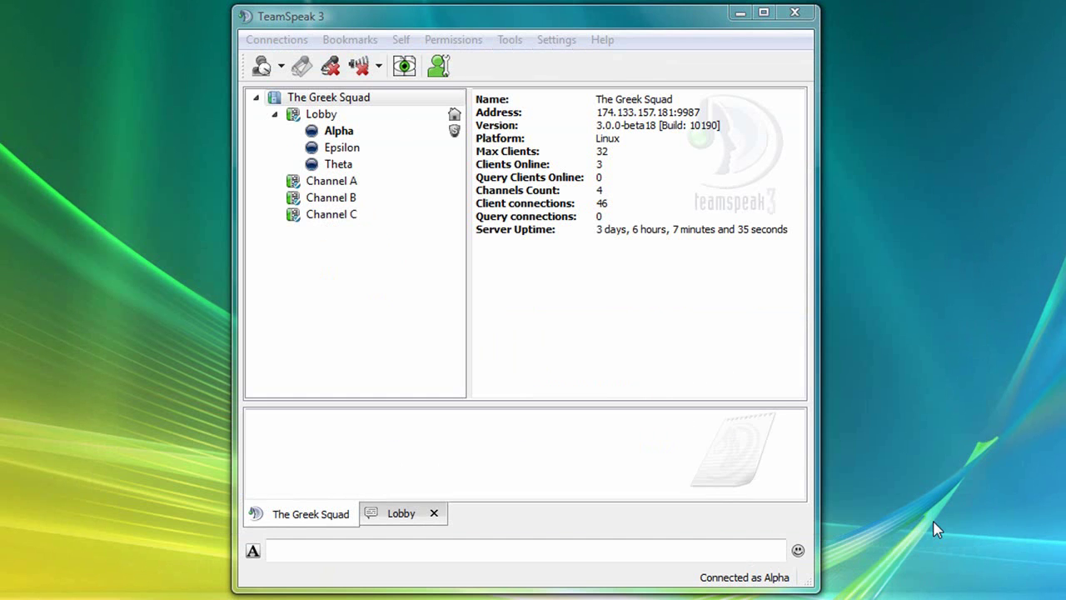
Copy Theta's unique ID from the client information
click(381, 167)
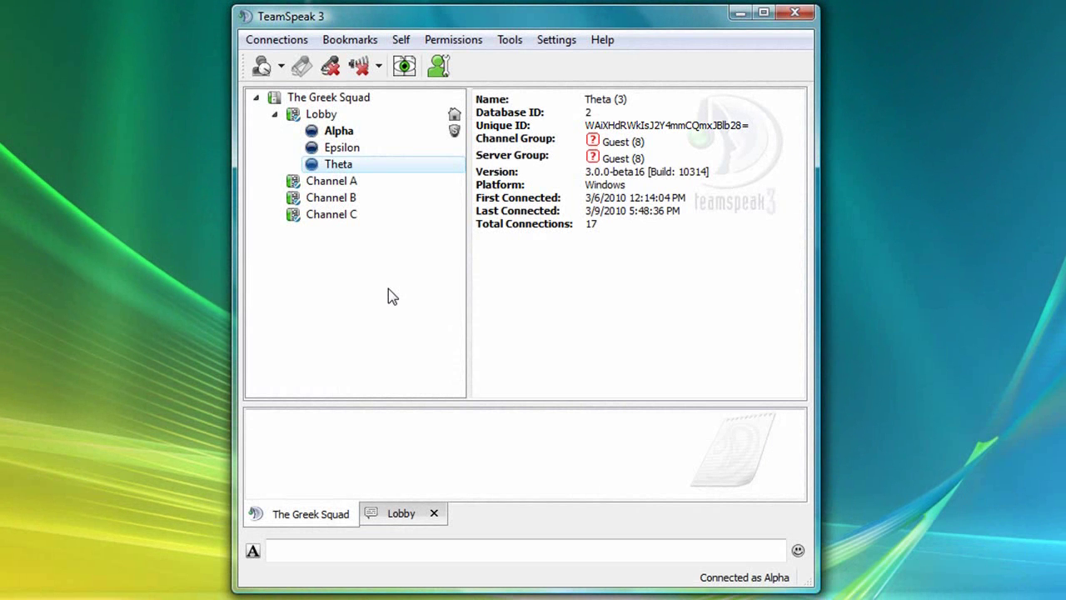
drag(750, 125, 587, 126)
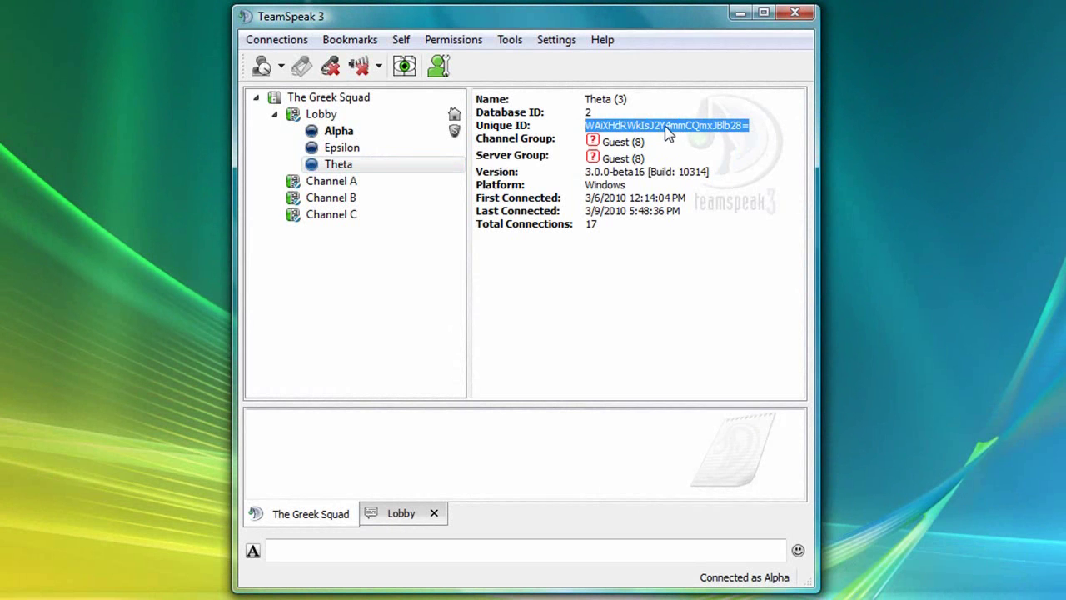
right_click(665, 128)
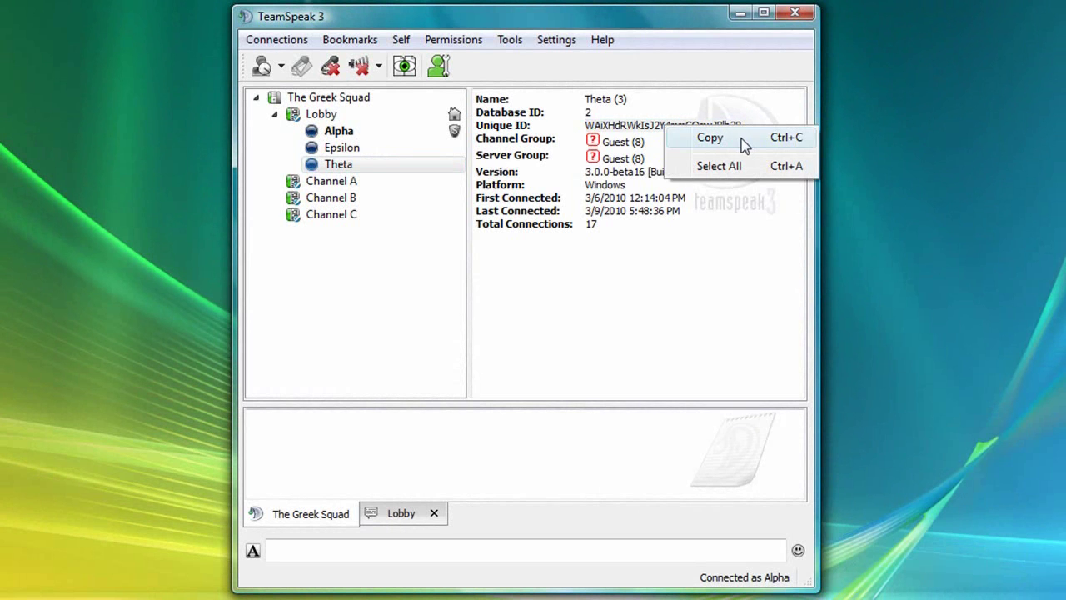
click(710, 138)
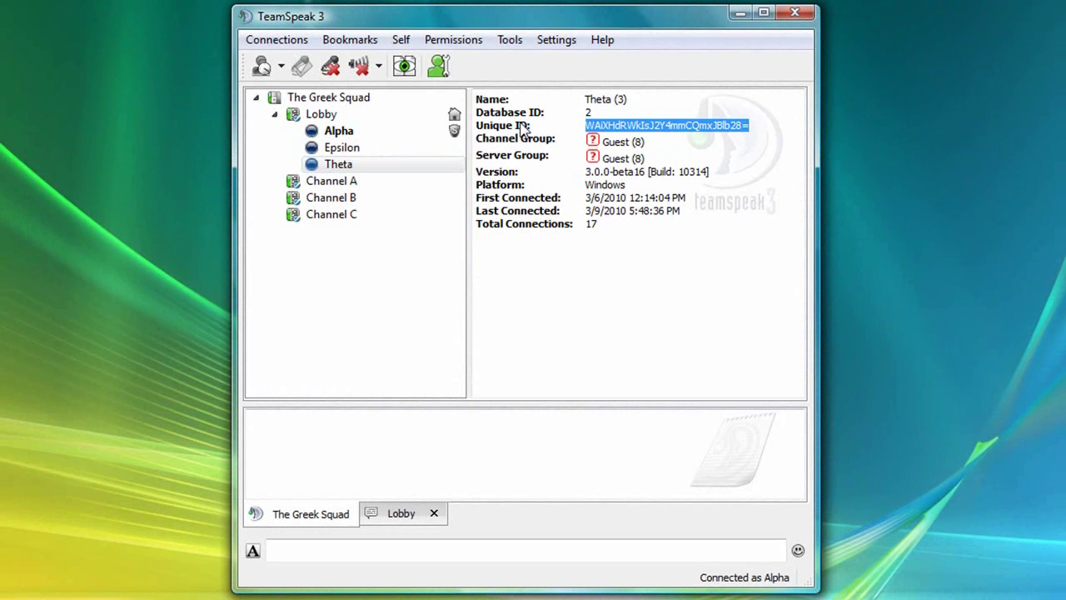
Add Theta to the Normal server group's clients using the copied unique ID
click(463, 41)
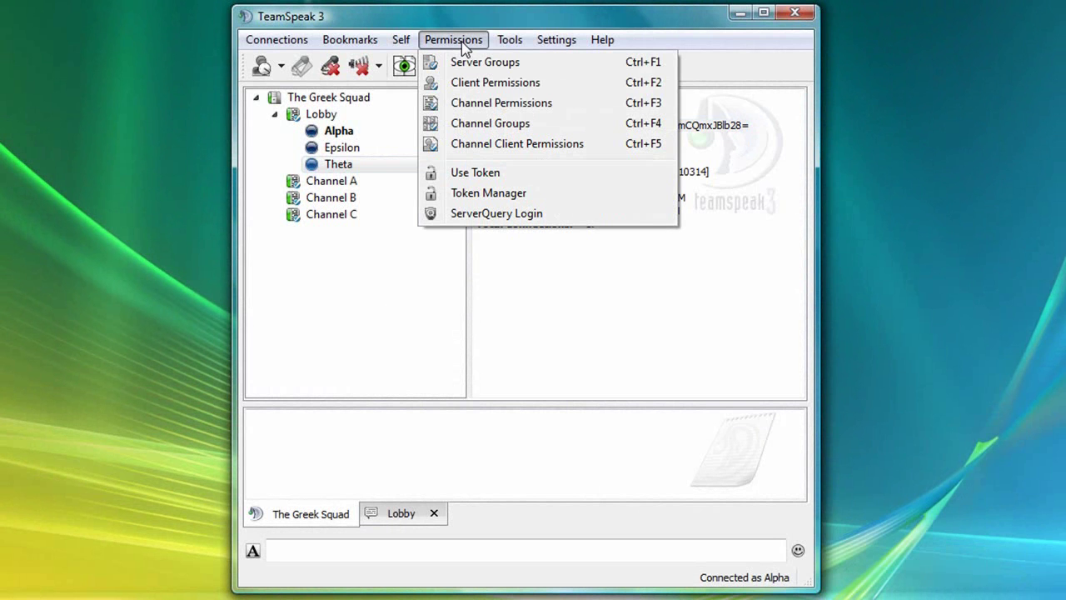
click(548, 71)
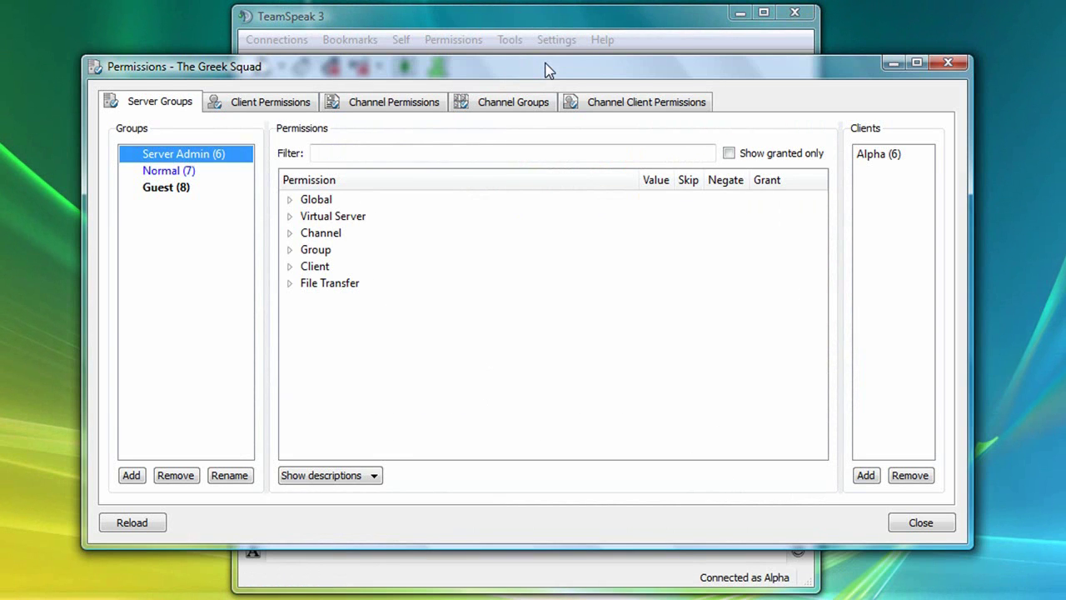
click(165, 175)
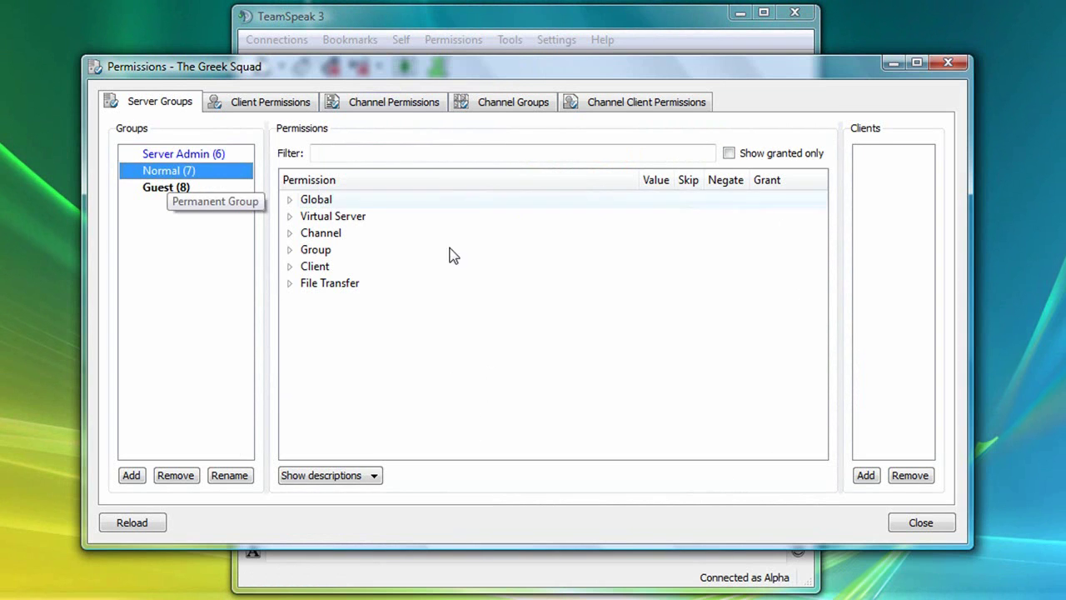
click(866, 476)
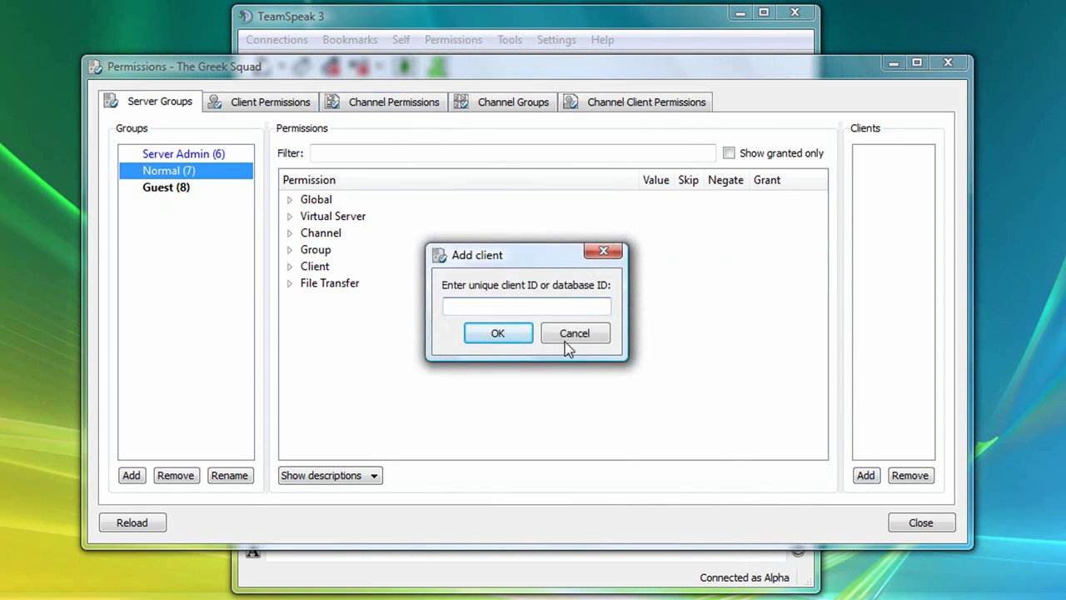
right_click(472, 305)
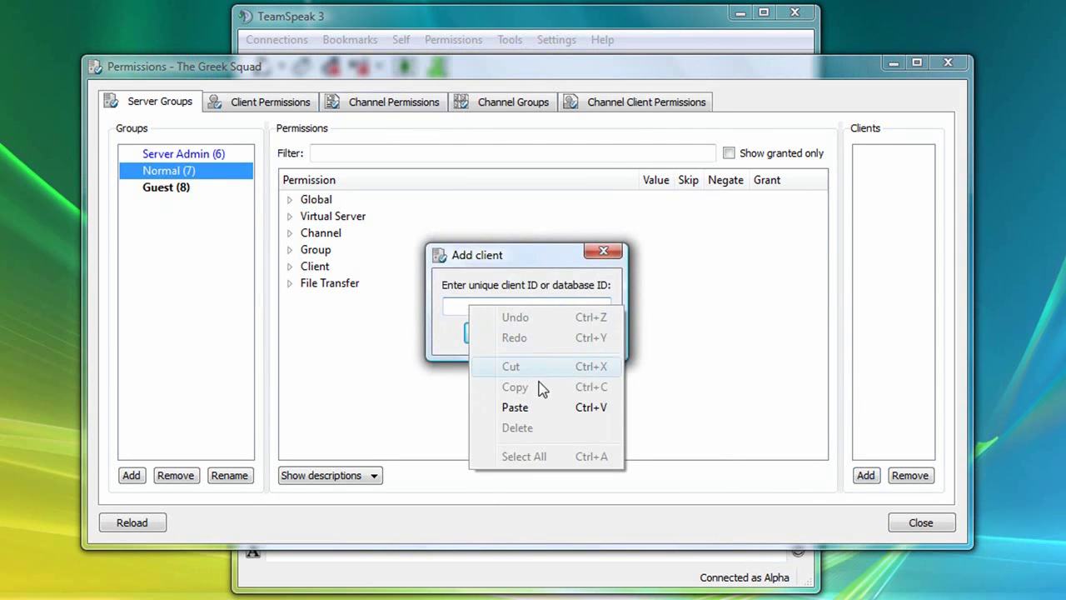
click(549, 412)
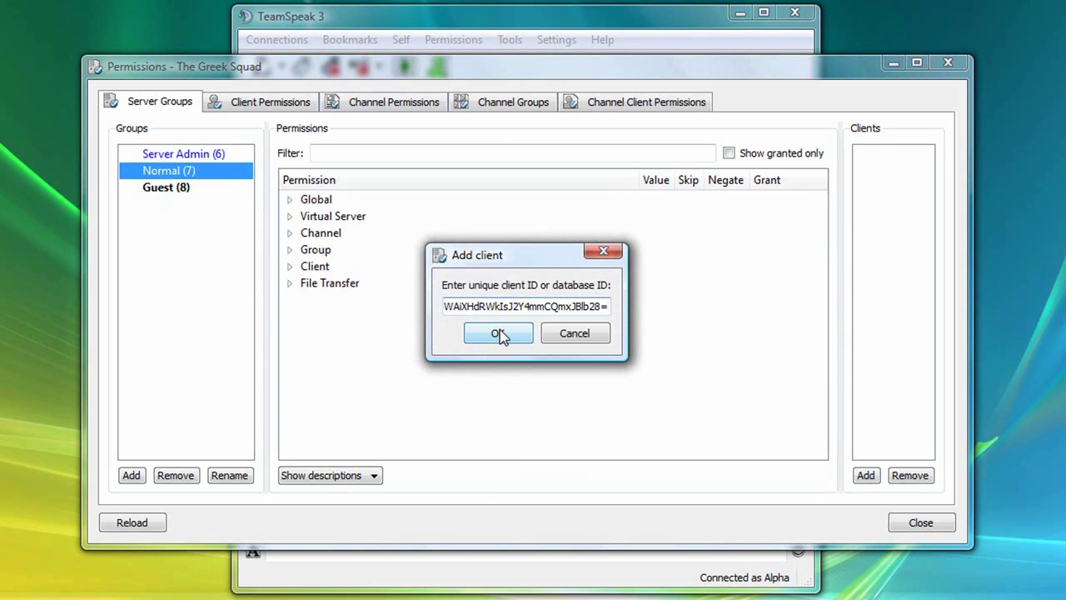
click(500, 335)
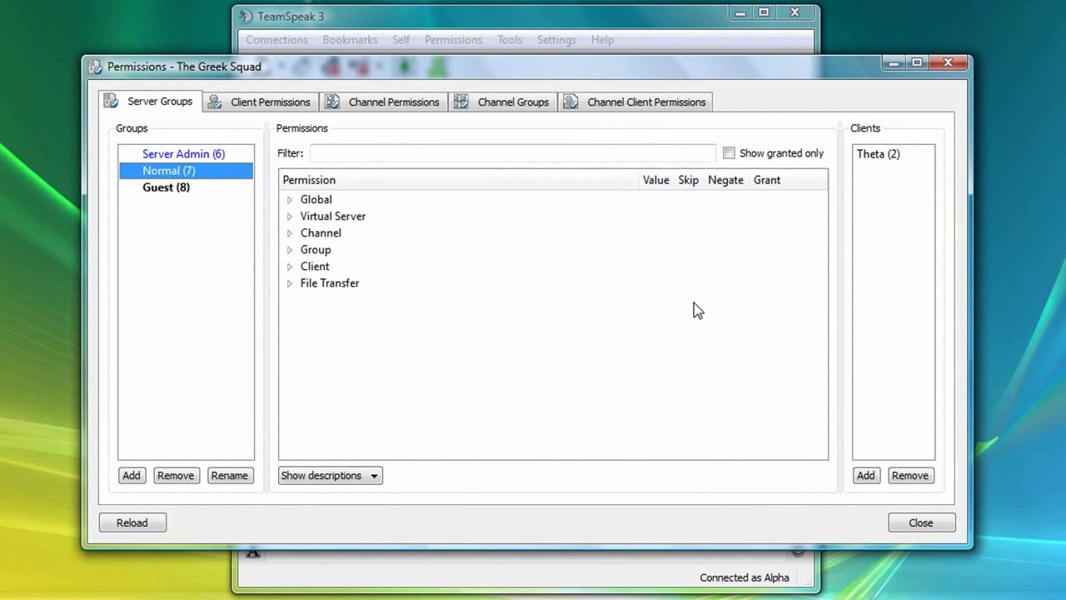
Remove Theta from the Normal server group, confirm the deletion and close the permissions window
click(878, 156)
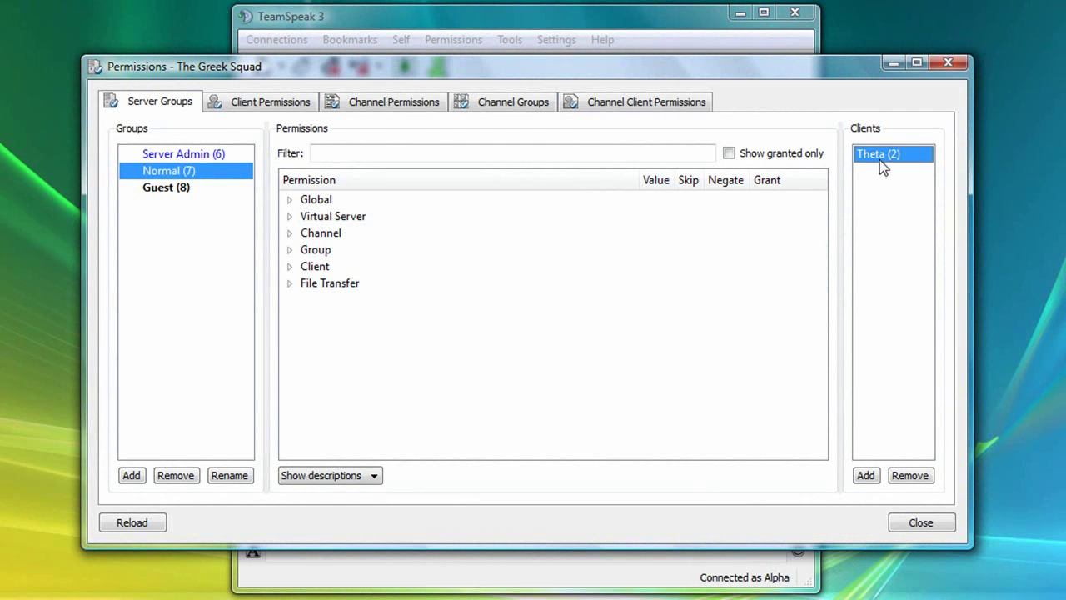
click(912, 476)
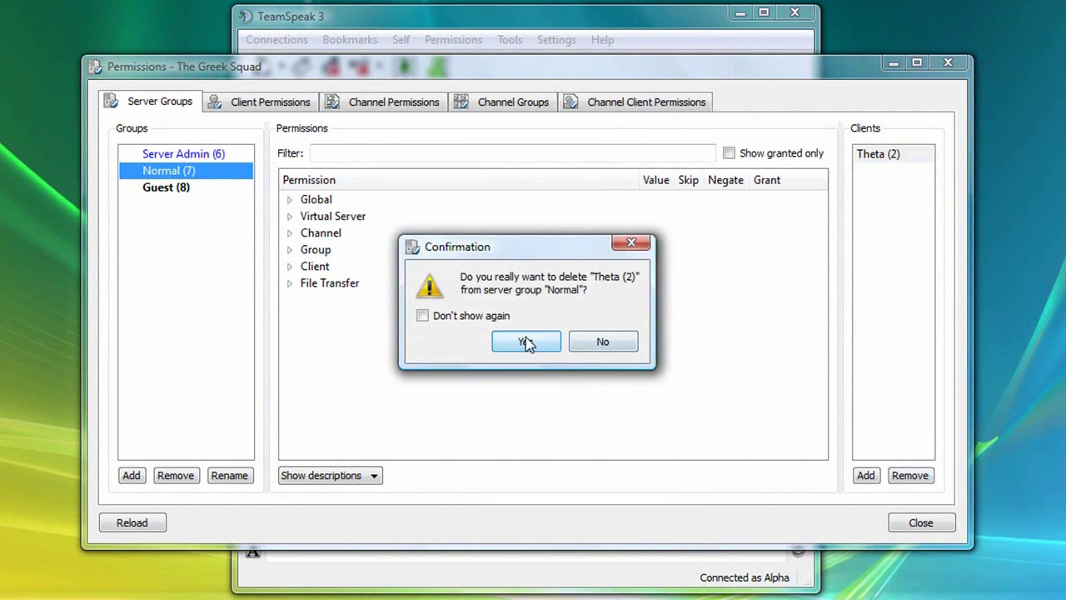
click(526, 343)
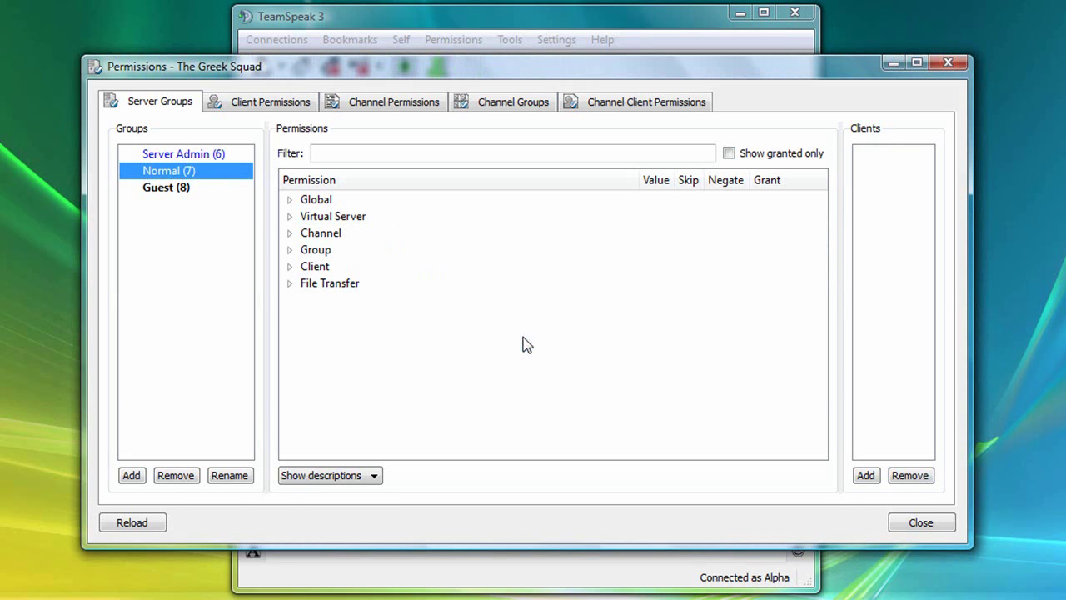
click(922, 523)
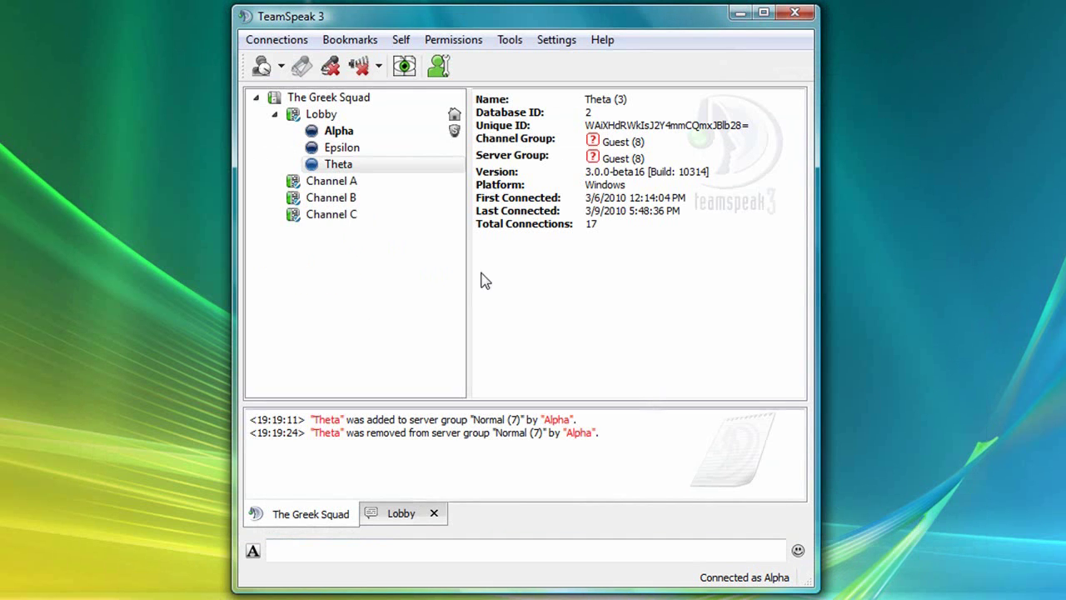
Open Theta's own server group assignments, assign the Normal group, take it away again and close the dialog
right_click(375, 169)
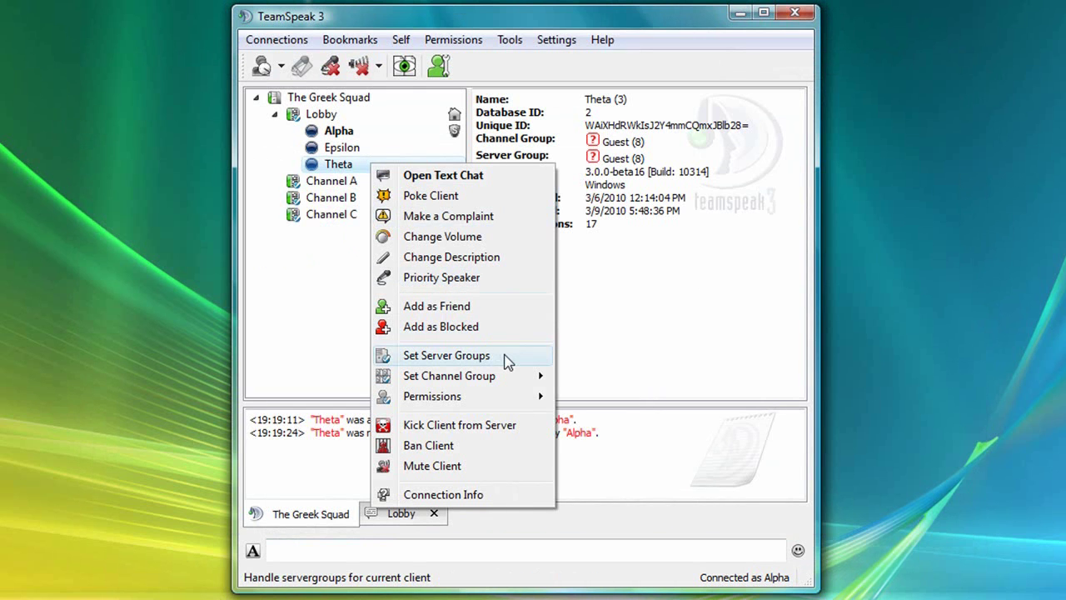
click(508, 360)
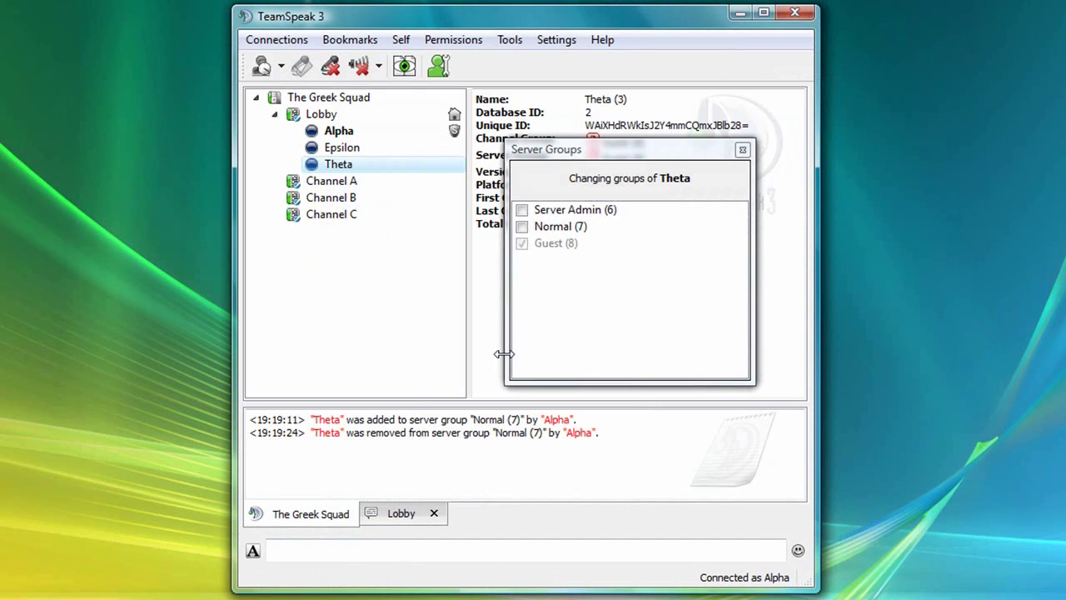
click(523, 230)
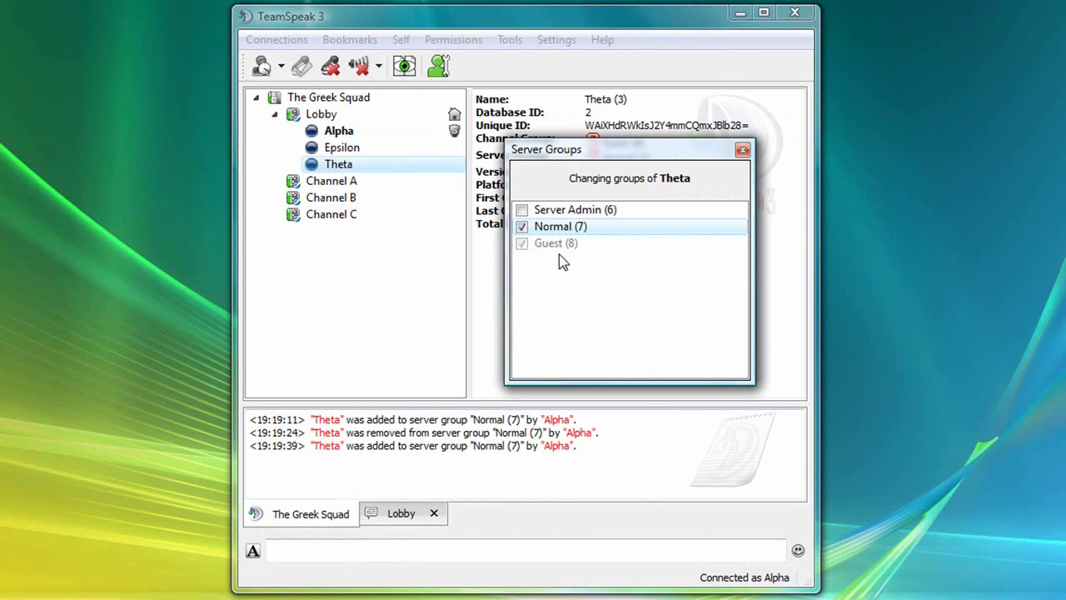
click(523, 228)
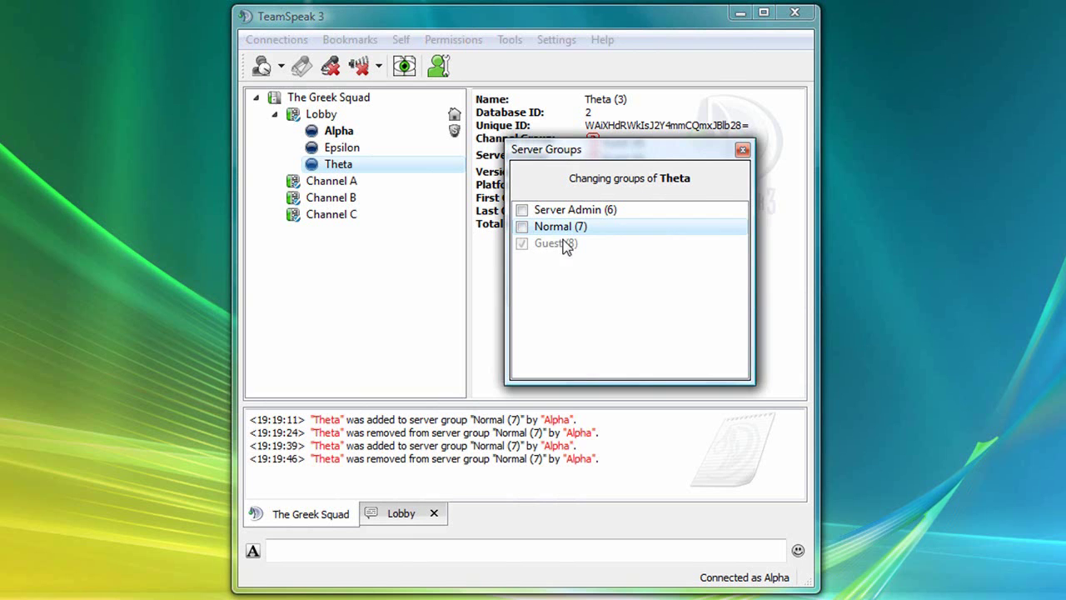
click(741, 153)
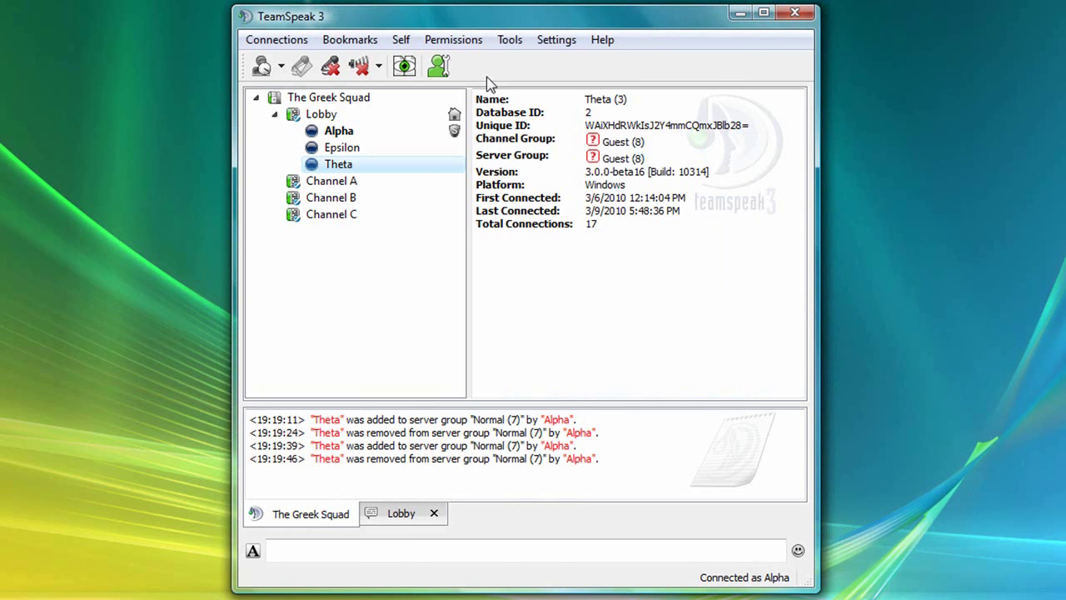
Assign Theta from the channel tree straight into the Normal server group's client list, and close the permissions window
click(455, 46)
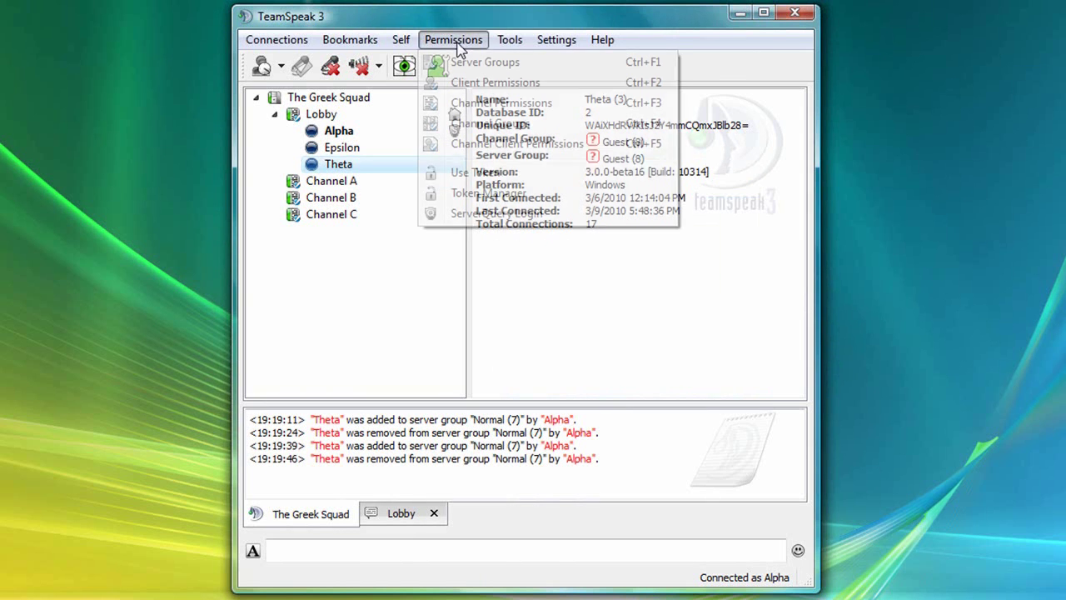
click(538, 66)
drag(538, 70, 535, 64)
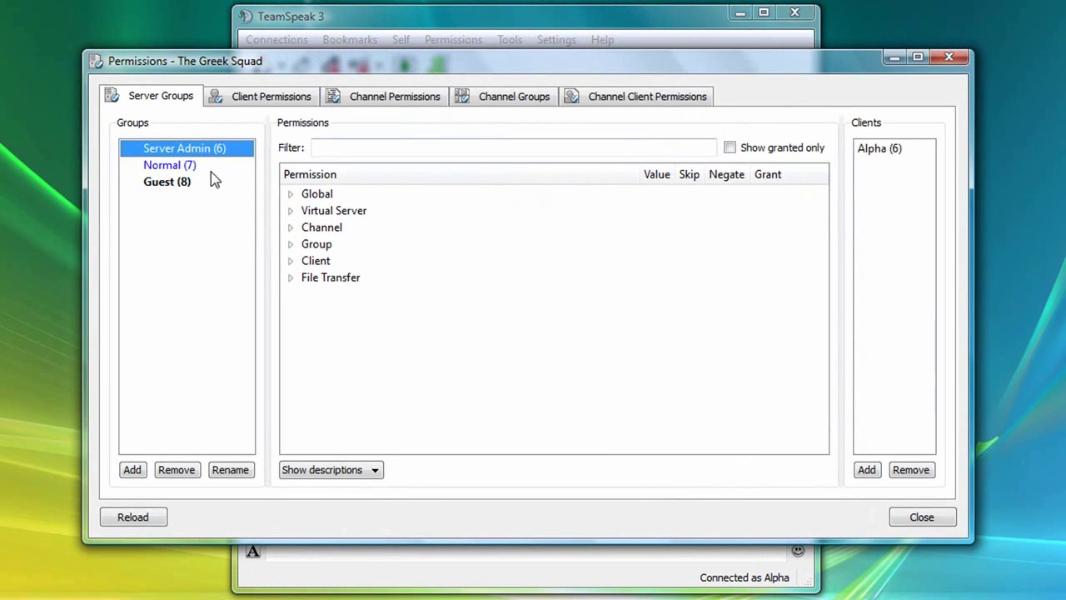
click(154, 166)
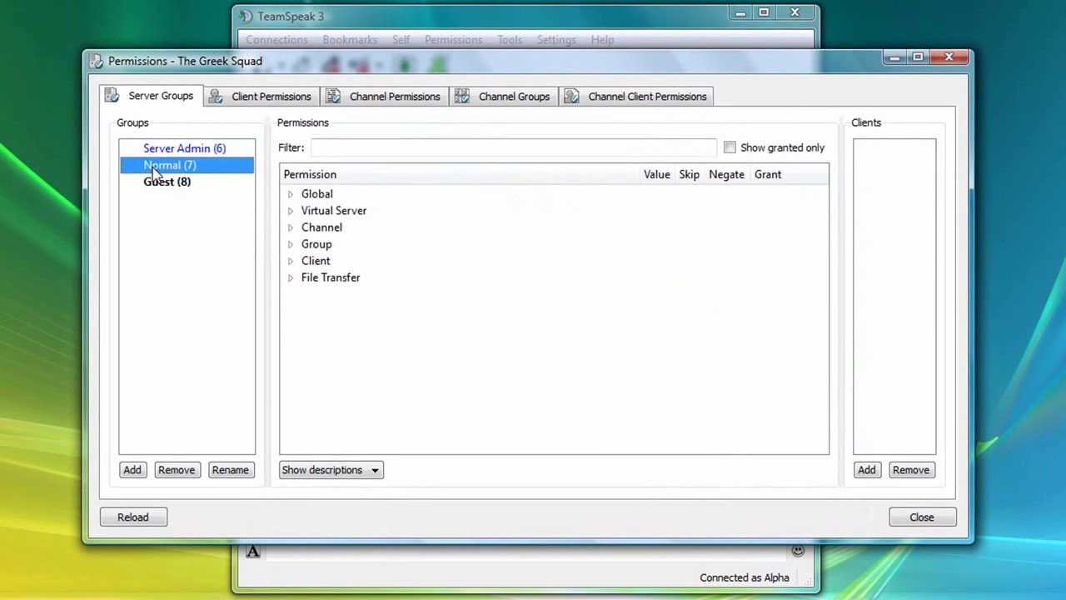
click(536, 22)
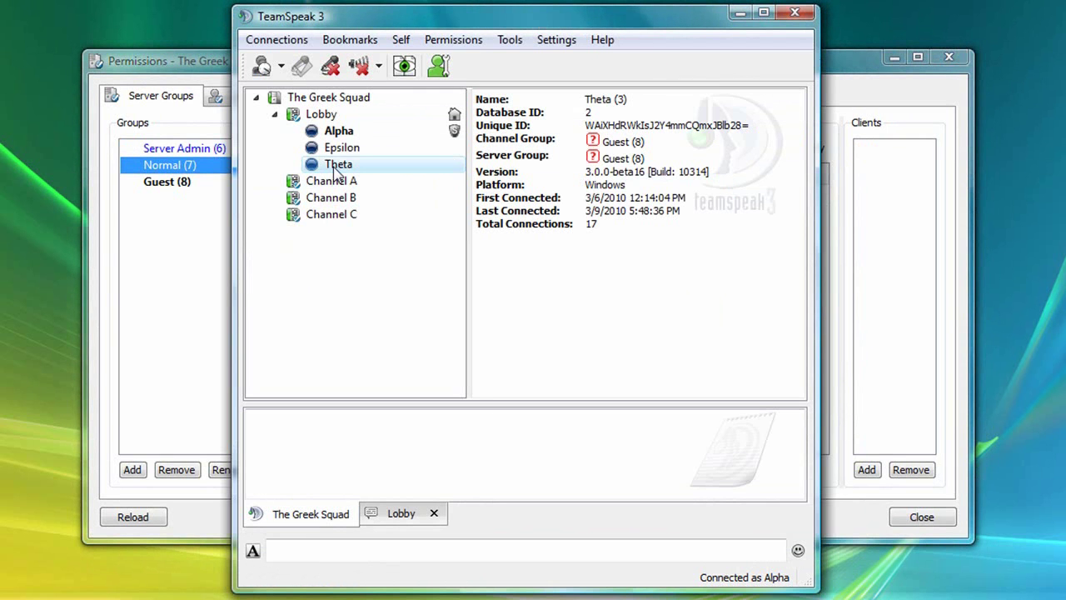
drag(321, 165, 901, 189)
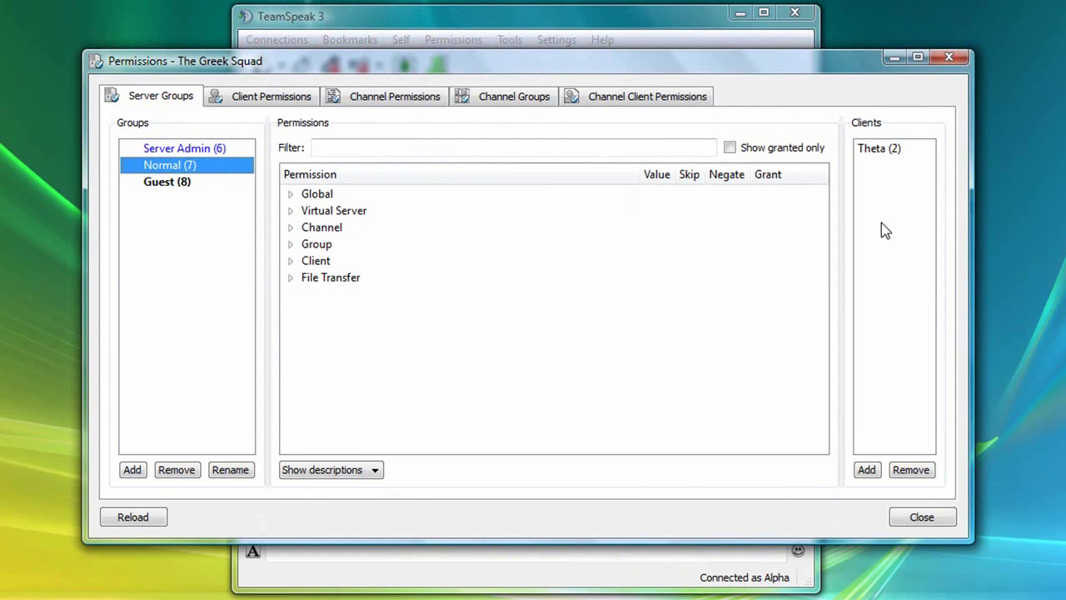
click(922, 518)
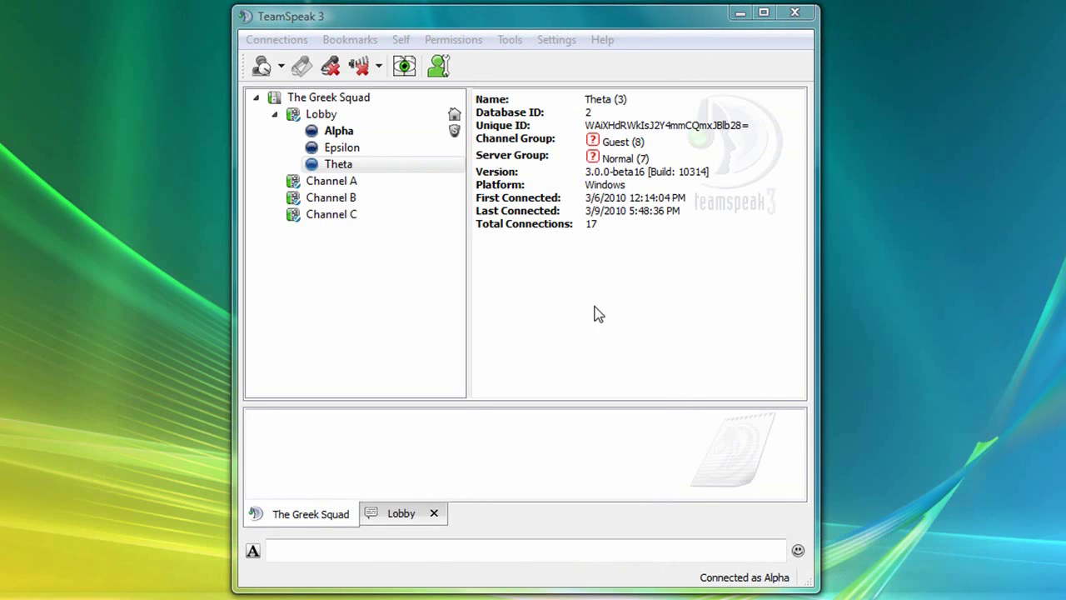
Add Epsilon as a friend and copy Epsilon's unique ID from the contacts list
right_click(382, 150)
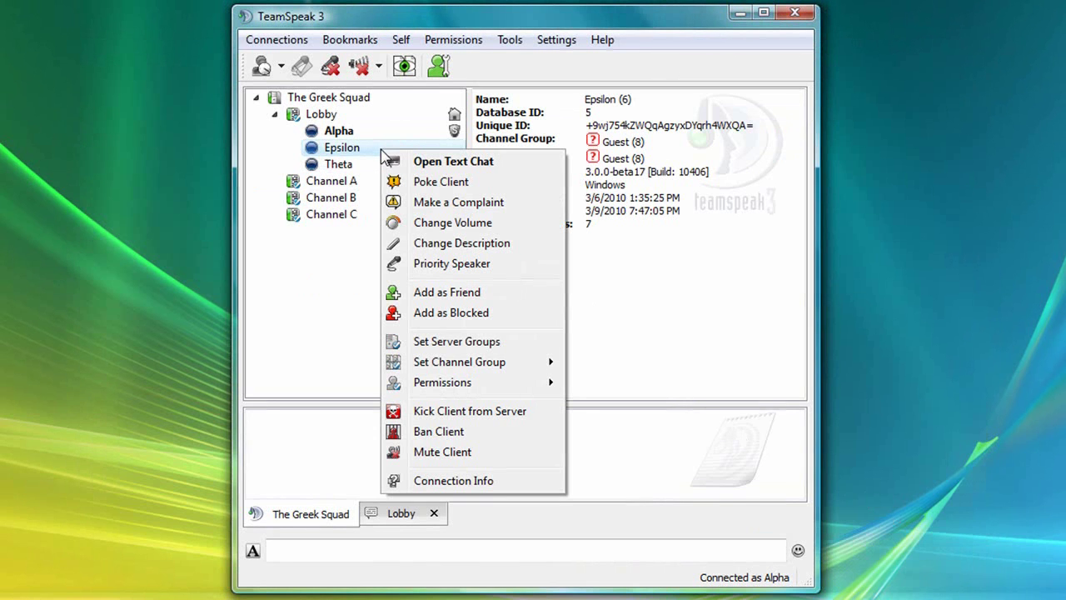
click(500, 292)
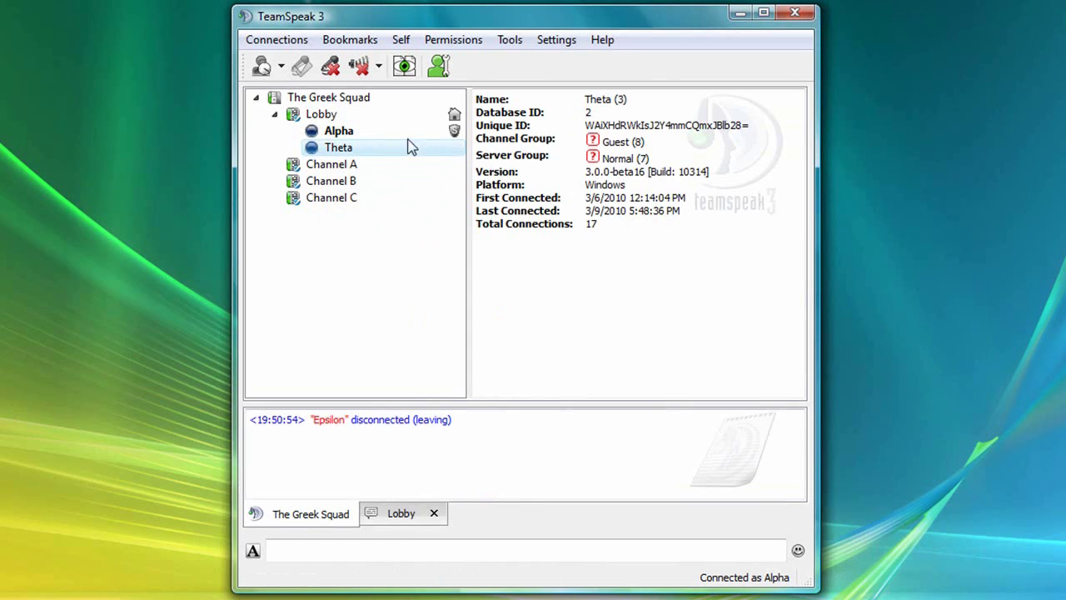
click(511, 40)
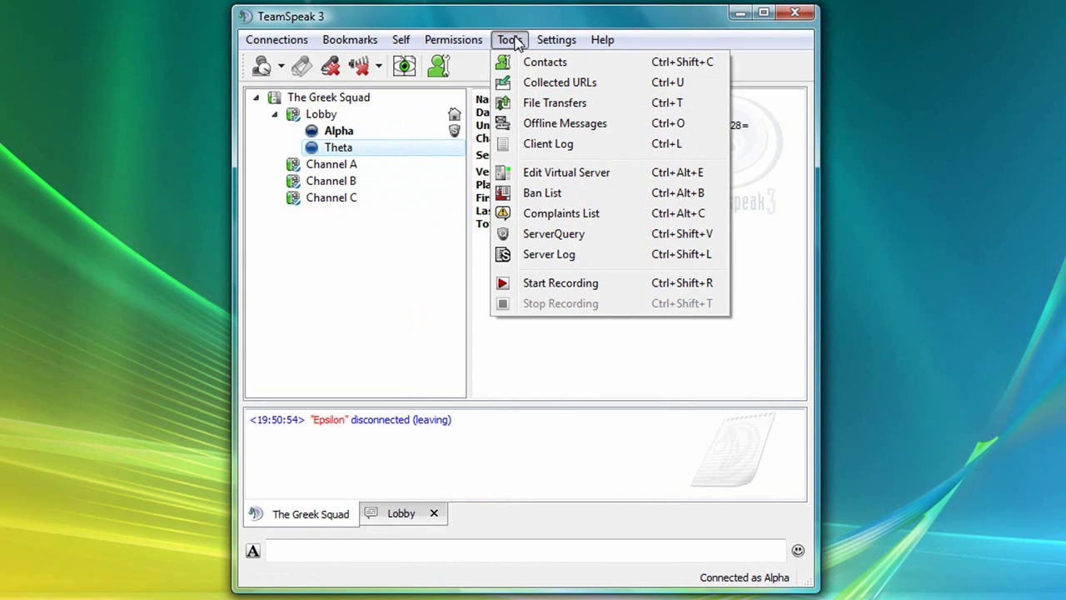
click(596, 67)
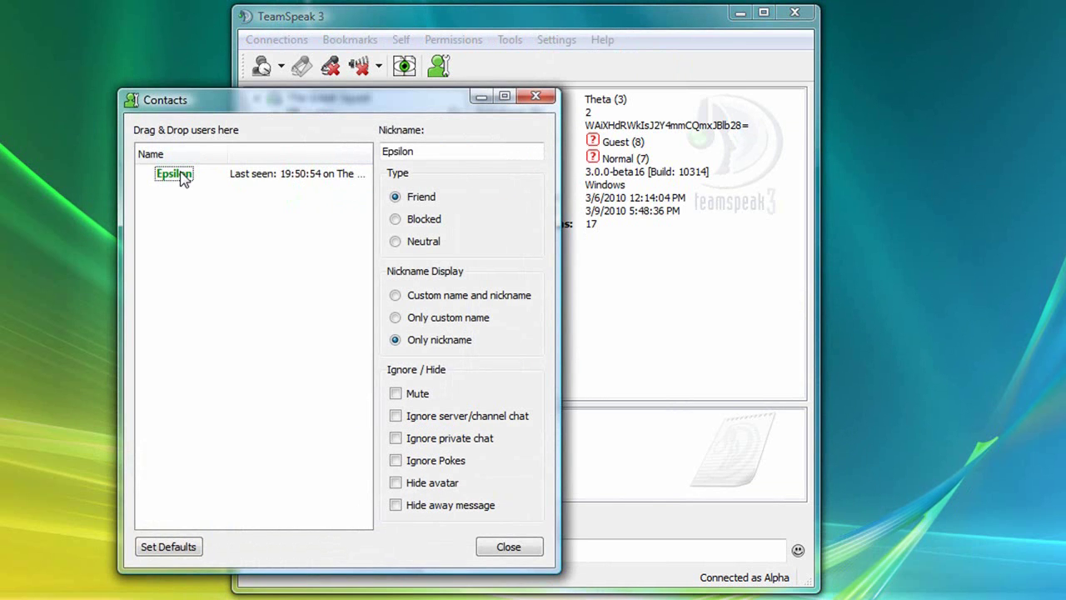
right_click(185, 176)
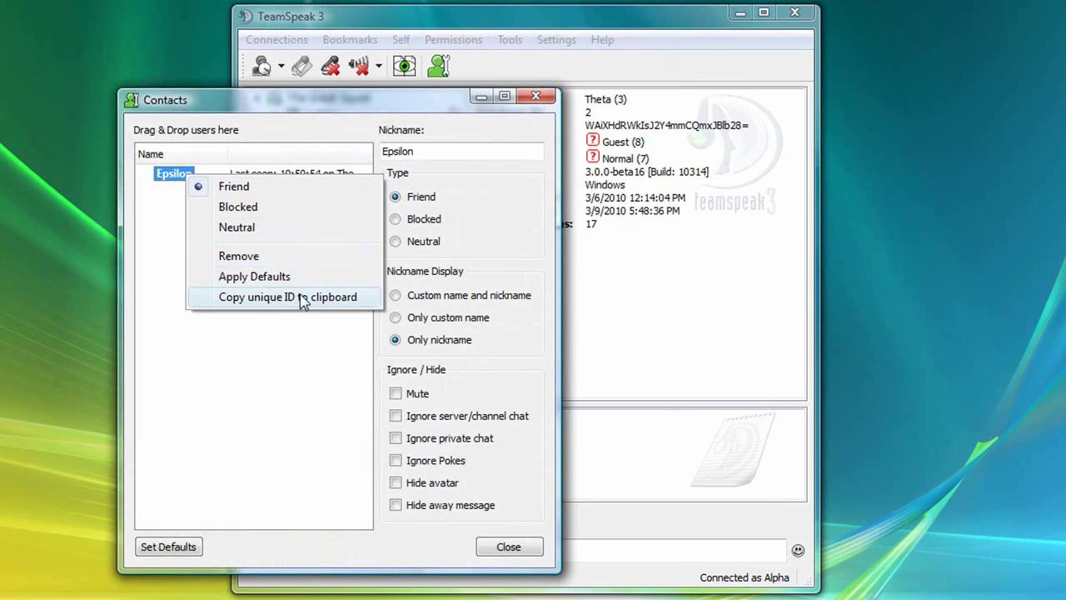
click(364, 299)
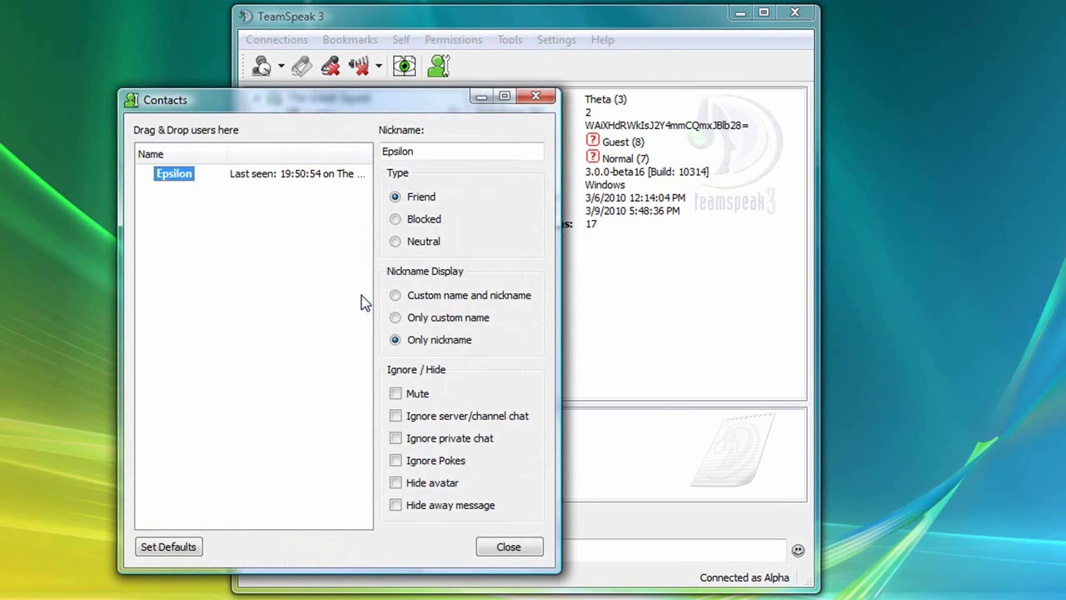
Close the contacts list and add the offline client Epsilon to the Normal server group using the copied unique ID
click(507, 548)
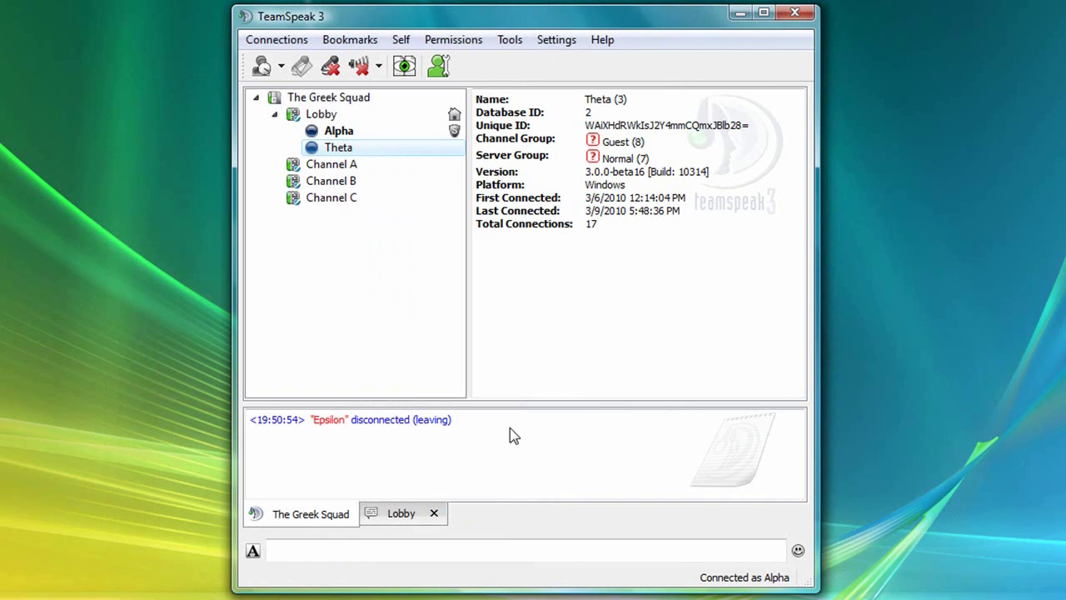
click(457, 41)
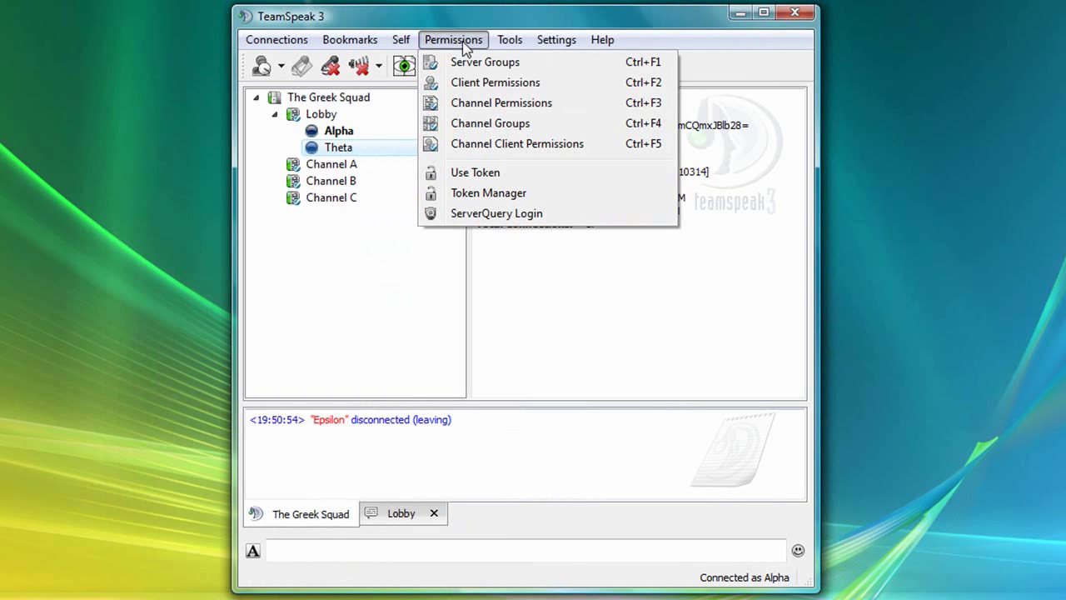
click(535, 62)
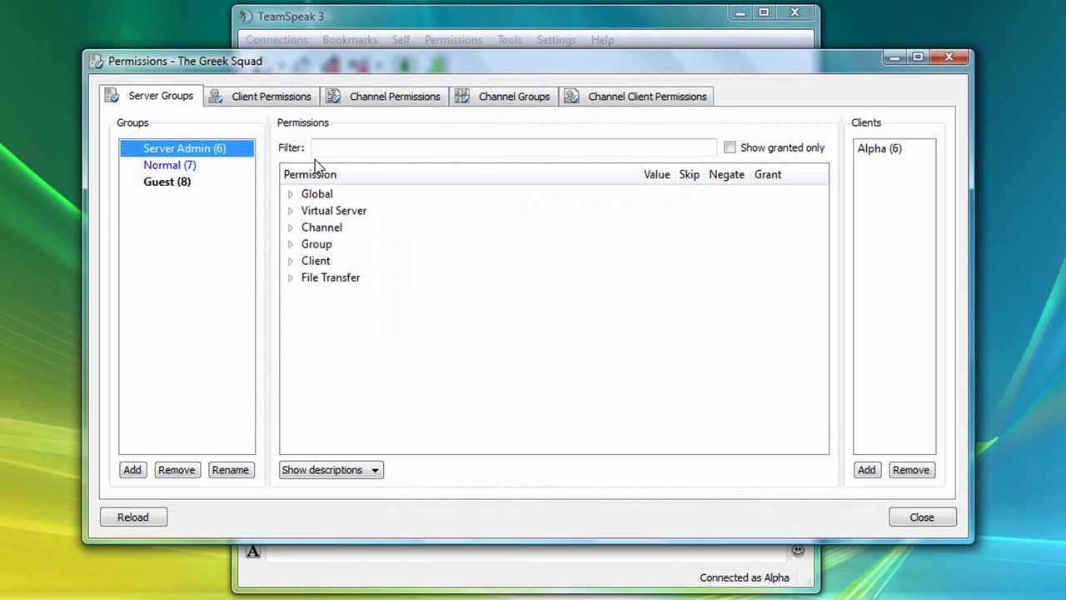
click(164, 166)
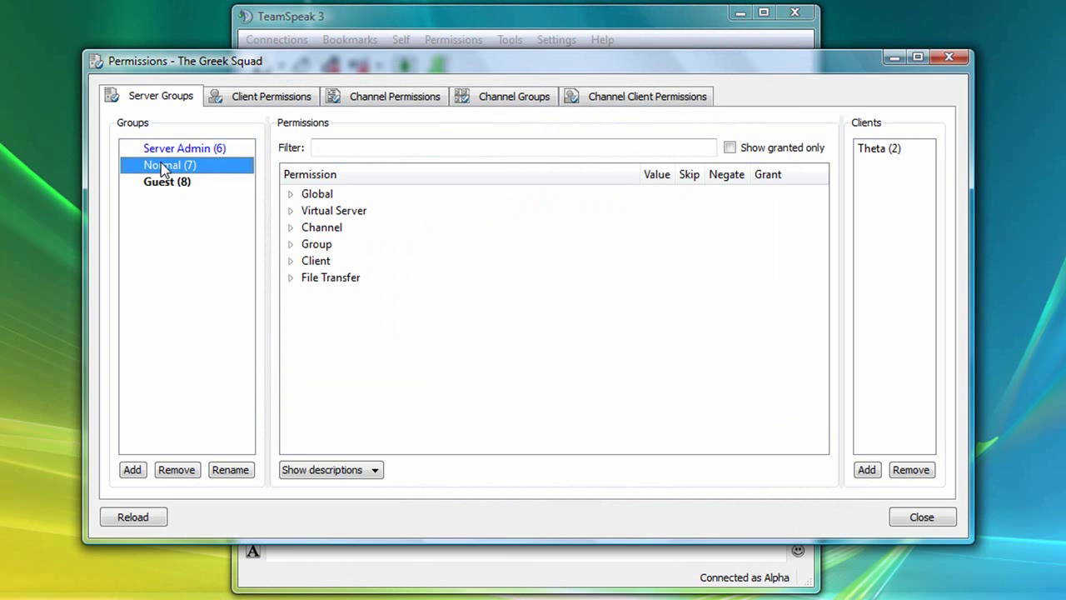
click(867, 472)
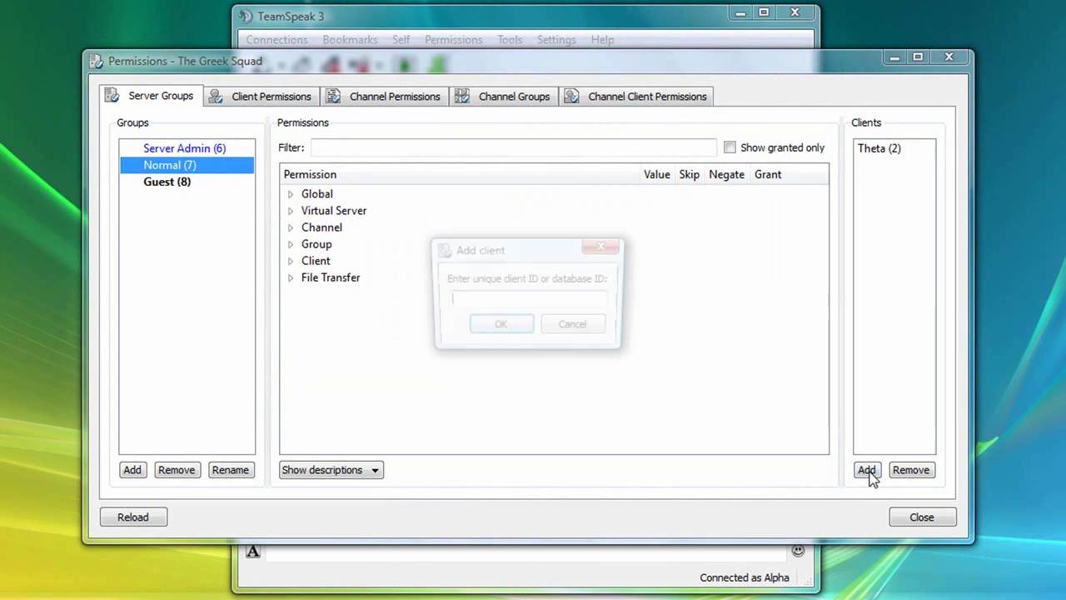
right_click(495, 298)
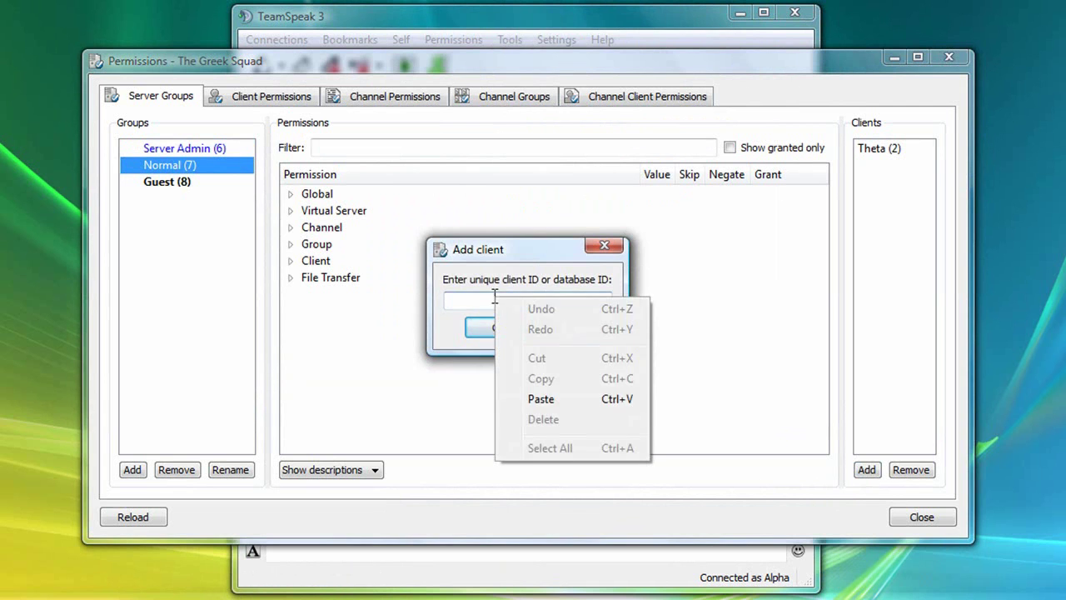
click(540, 399)
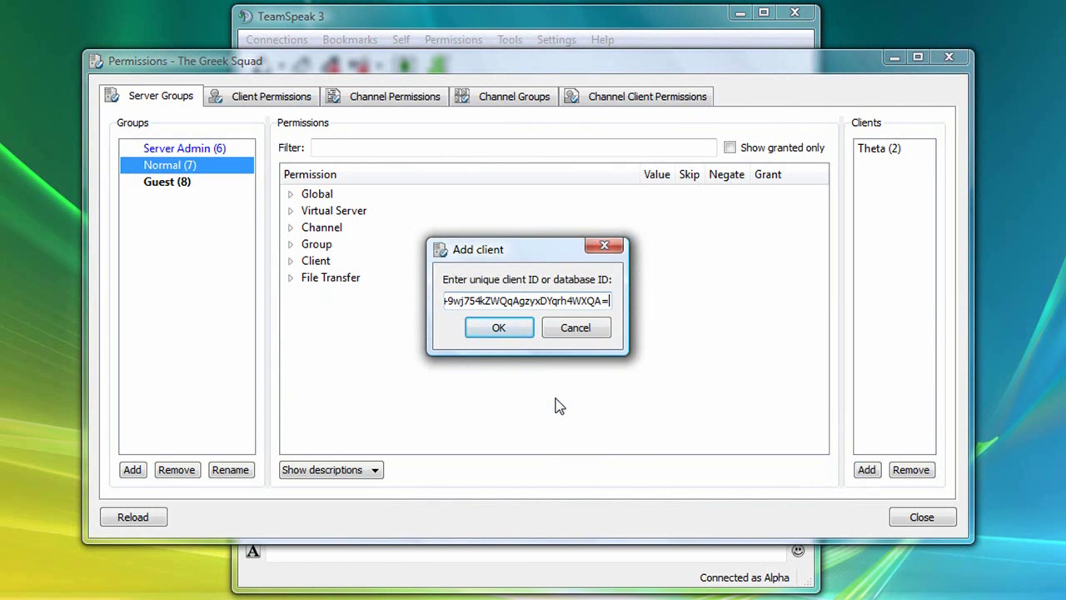
click(500, 330)
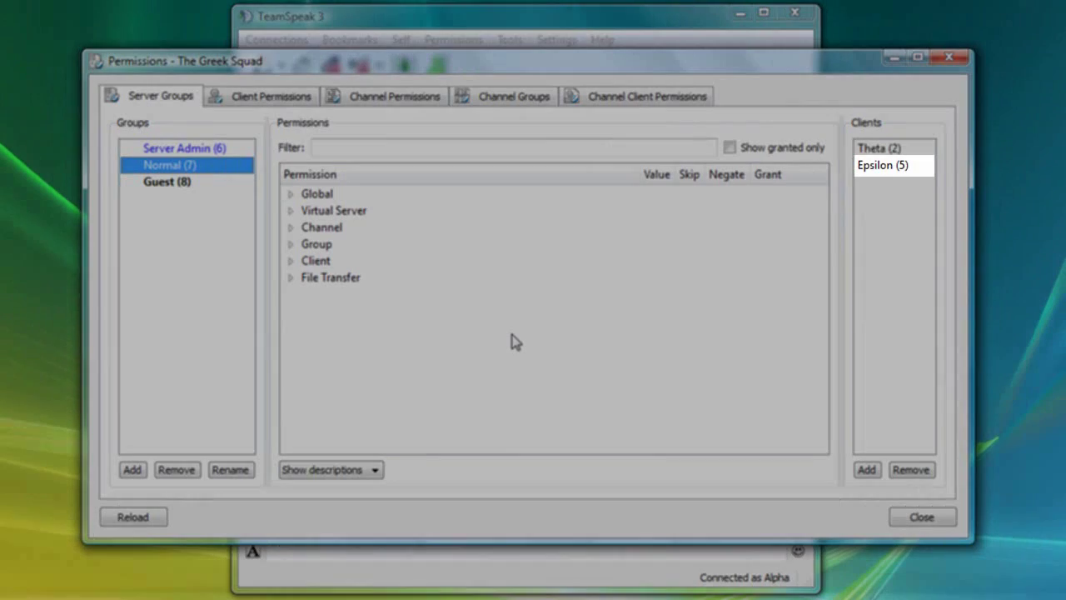